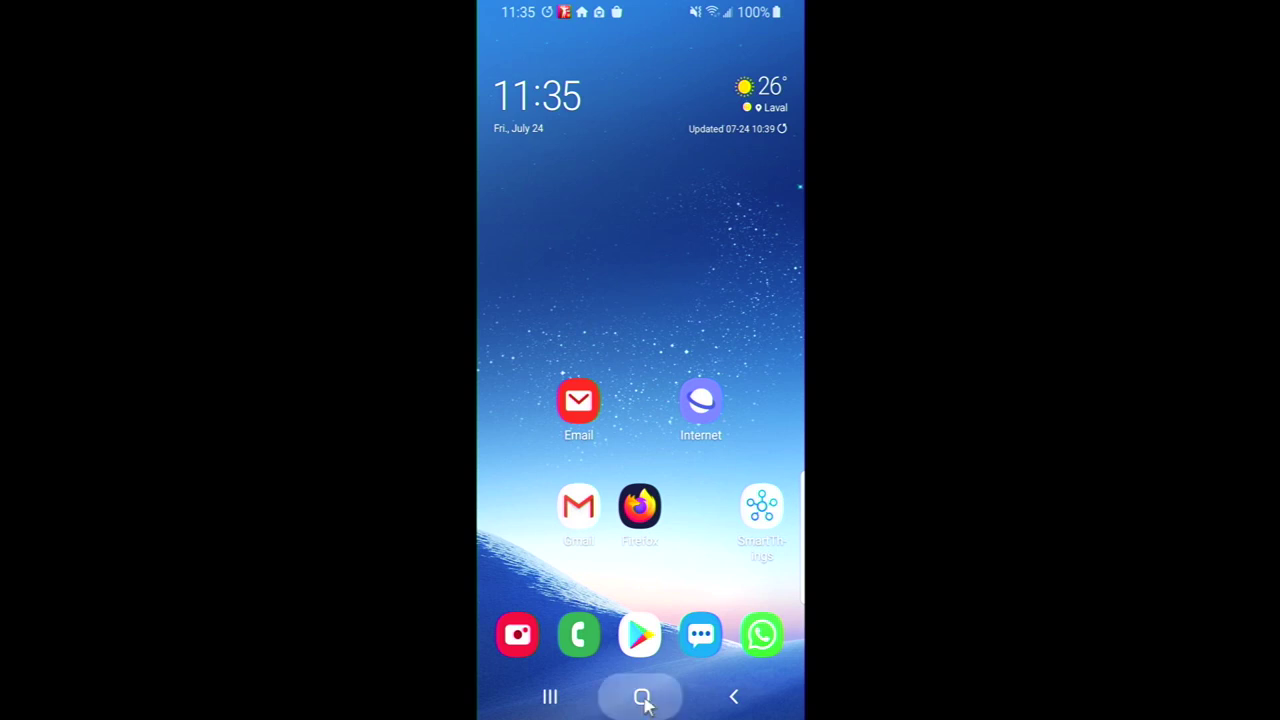
# - Swipe up to the app drawer and scroll through the installed apps
pyautogui.moveTo(654, 590); pyautogui.dragTo(676, 402)
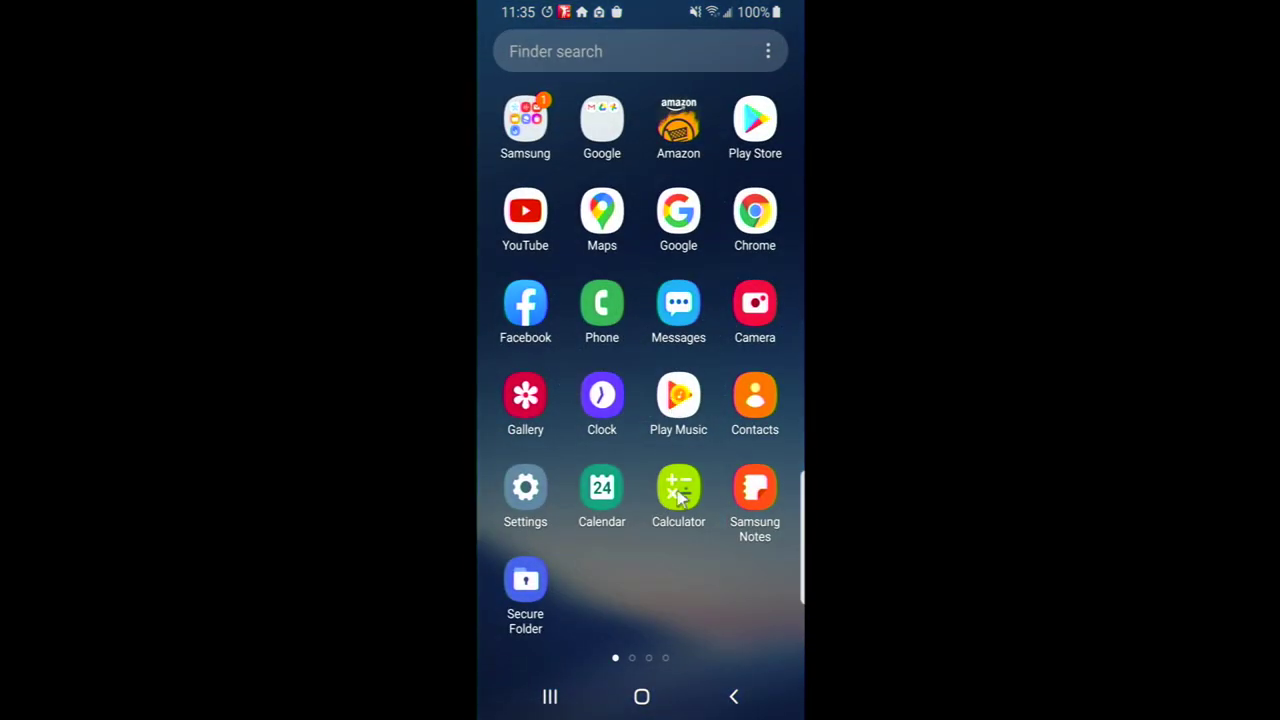
pyautogui.scroll(-3, 670, 452)
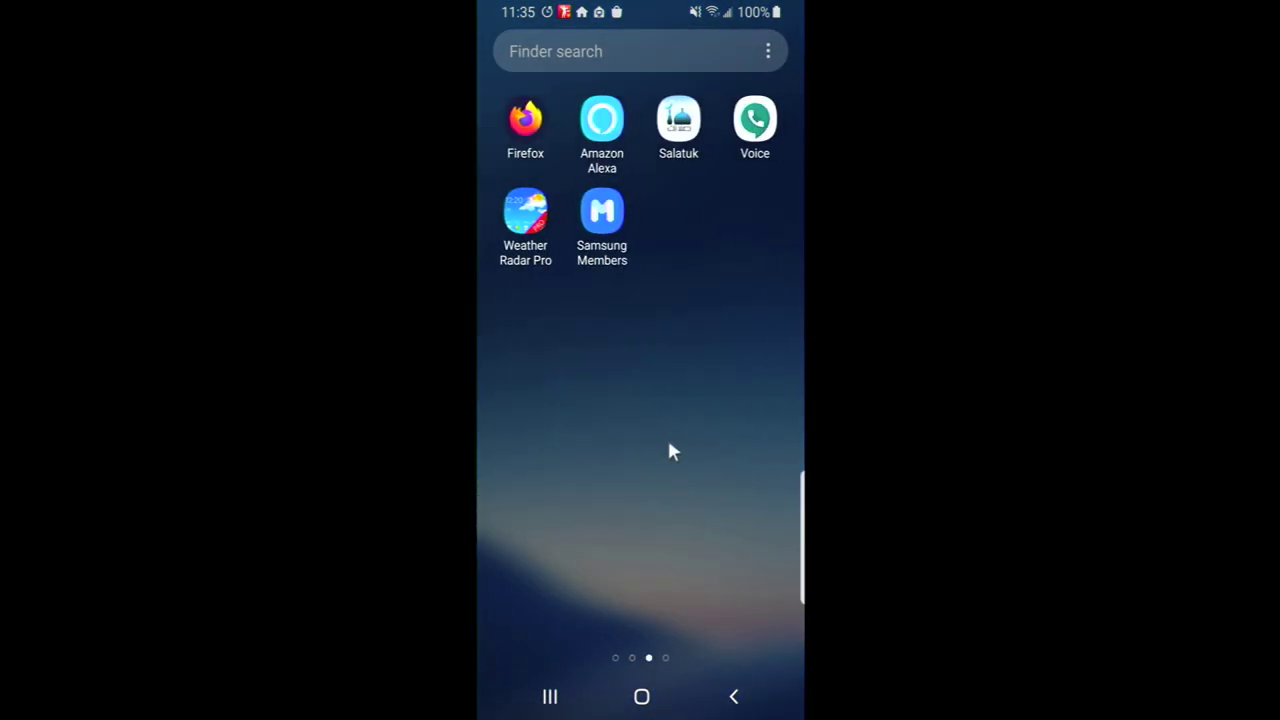
pyautogui.scroll(3, 670, 452)
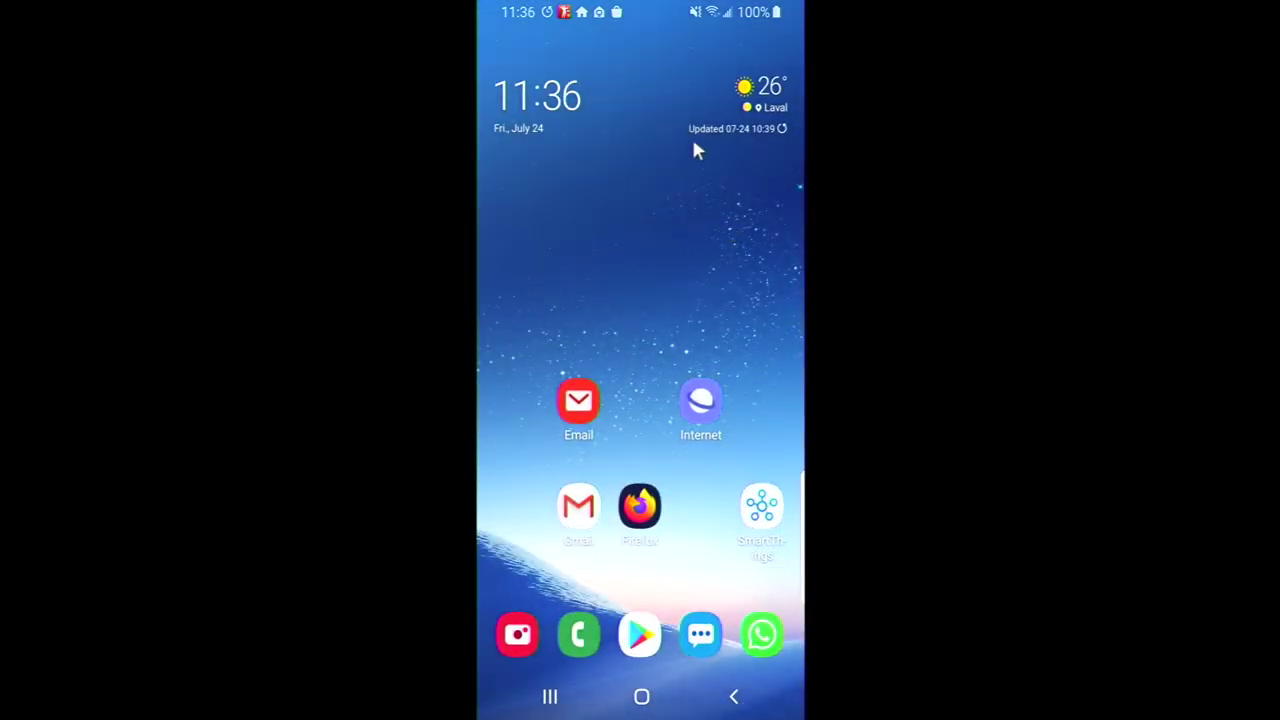
pyautogui.scroll(2, 668, 51)
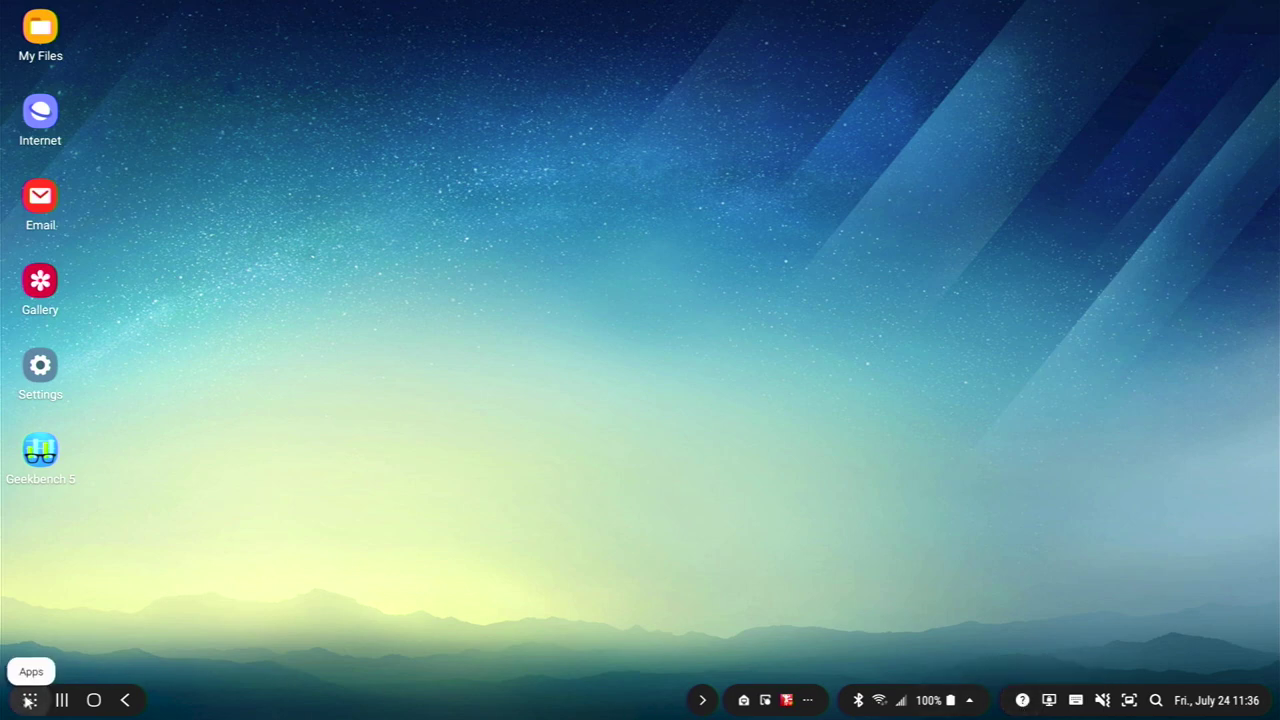
# - Launch Excel from the Apps list and maximise its window
pyautogui.click(30, 700)
pyautogui.scroll(-1, 560, 448)
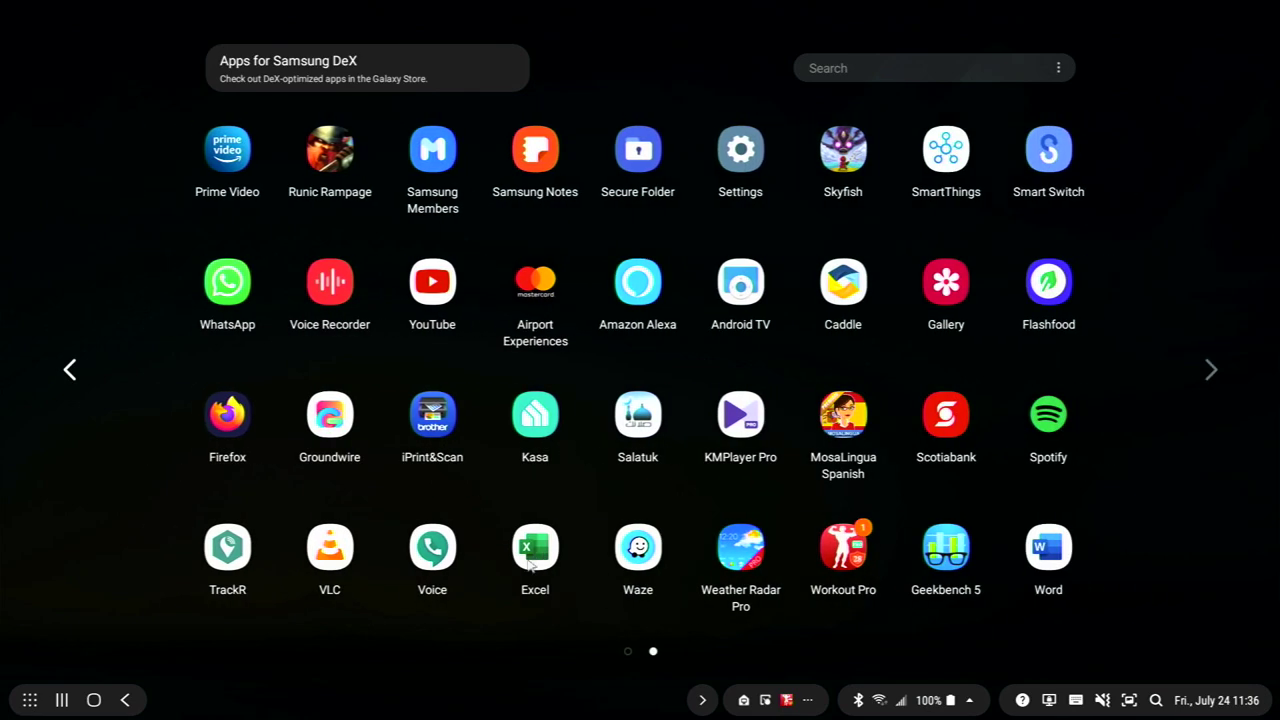
pyautogui.click(533, 557)
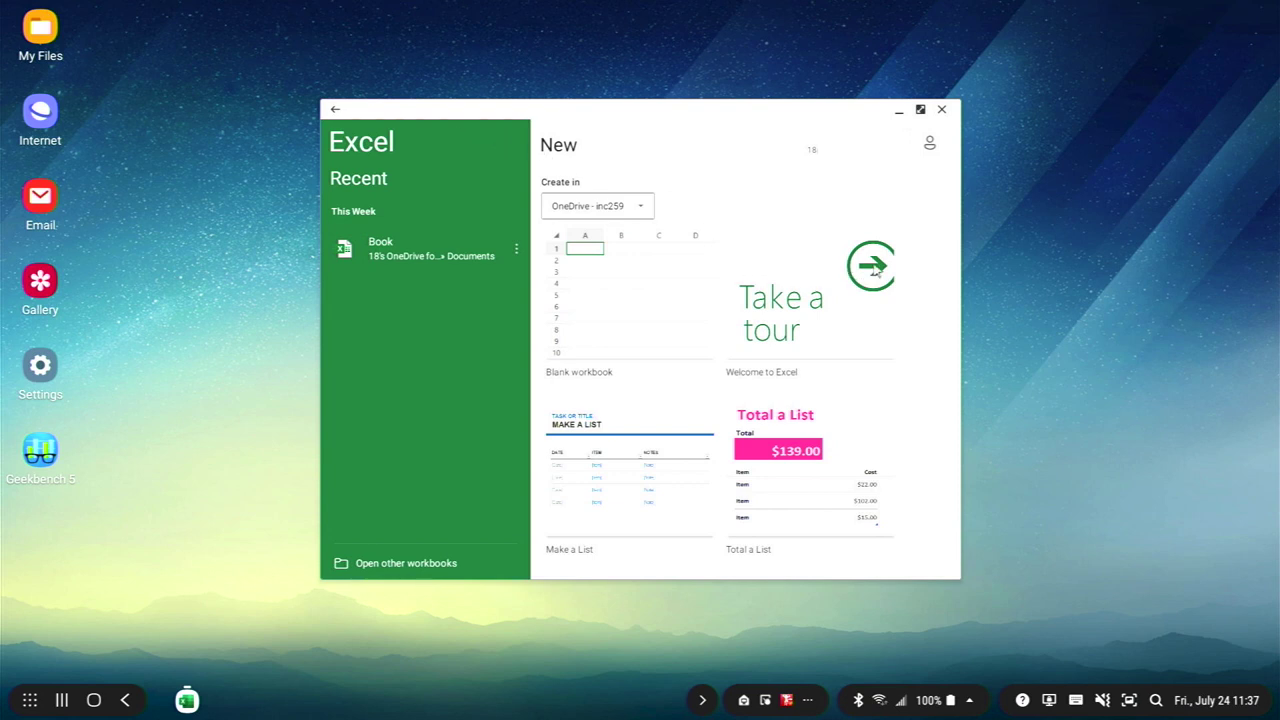
pyautogui.click(922, 109)
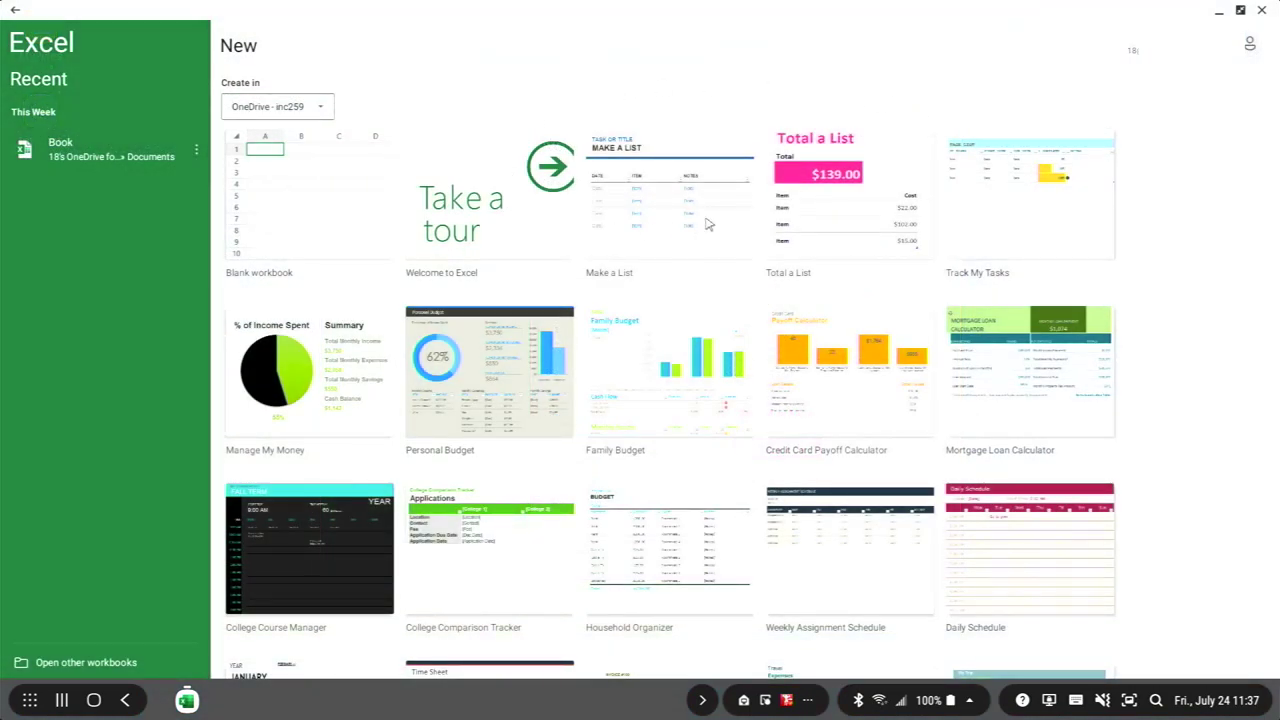
# - Create a workbook from the Personal Budget template, view the Insert and Draw tabs, then minimise
pyautogui.click(470, 396)
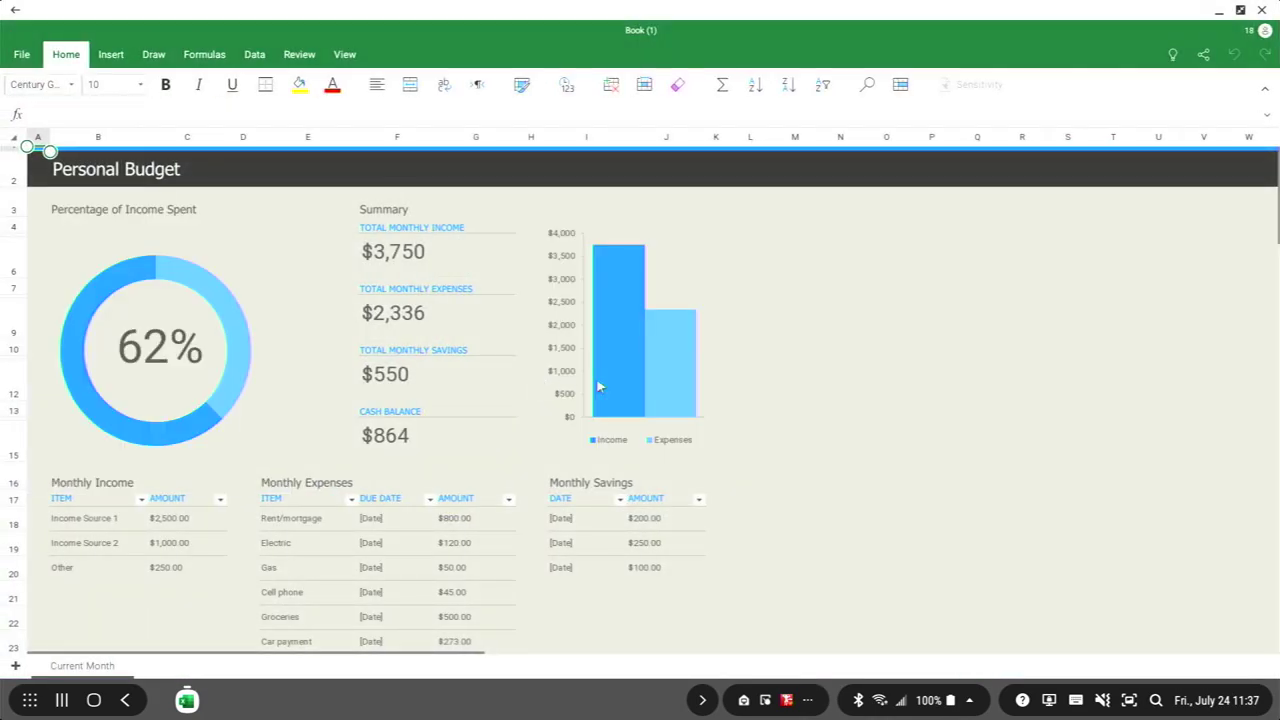
pyautogui.scroll(-10, 649, 391)
pyautogui.scroll(10, 649, 391)
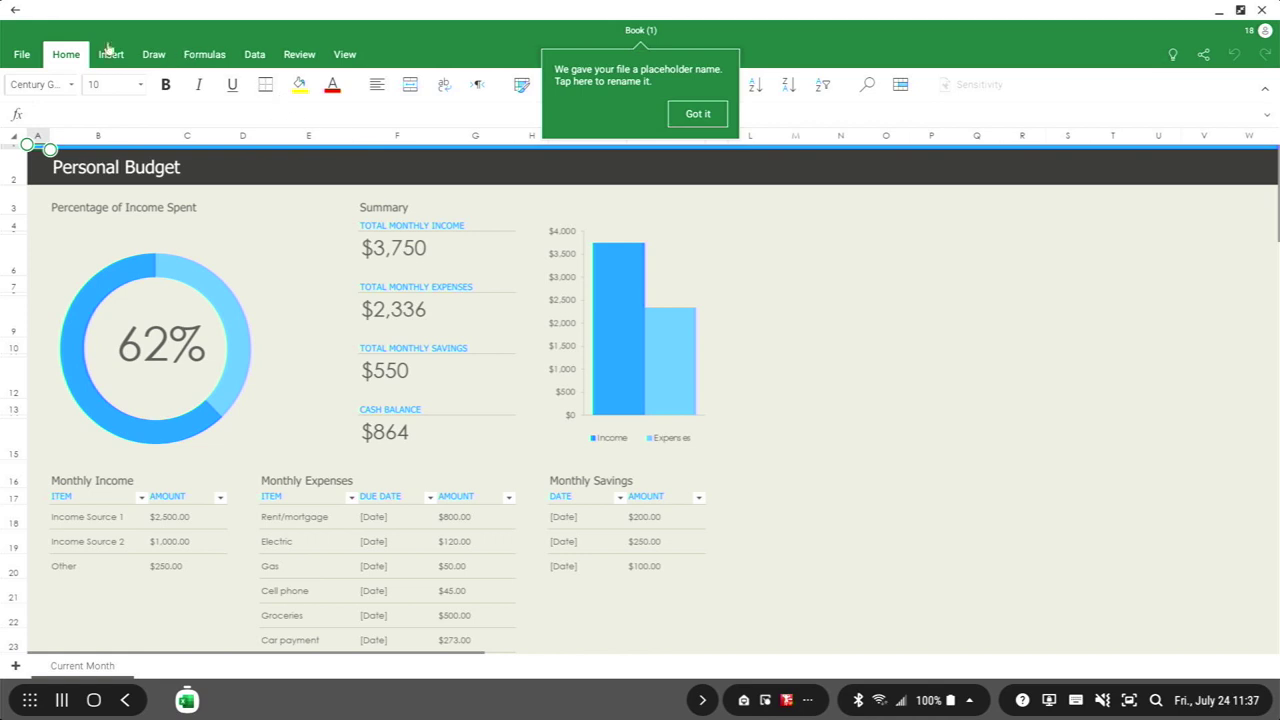
pyautogui.click(117, 60)
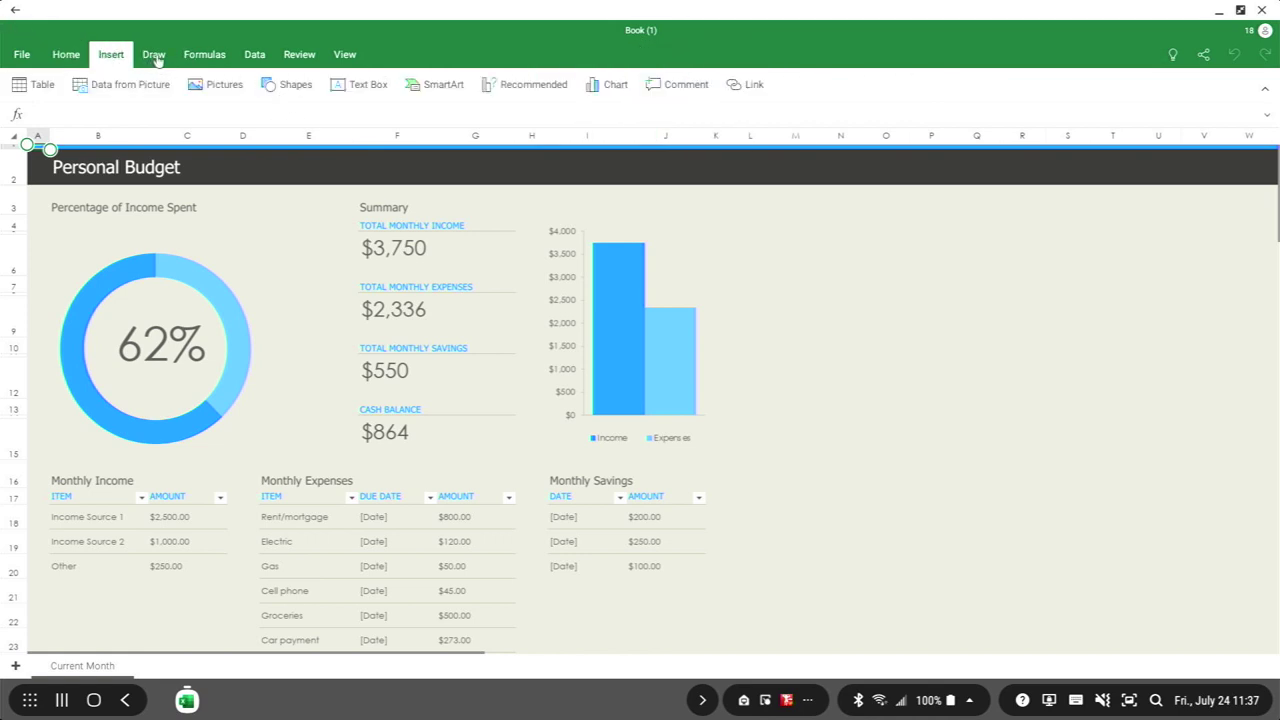
pyautogui.click(152, 55)
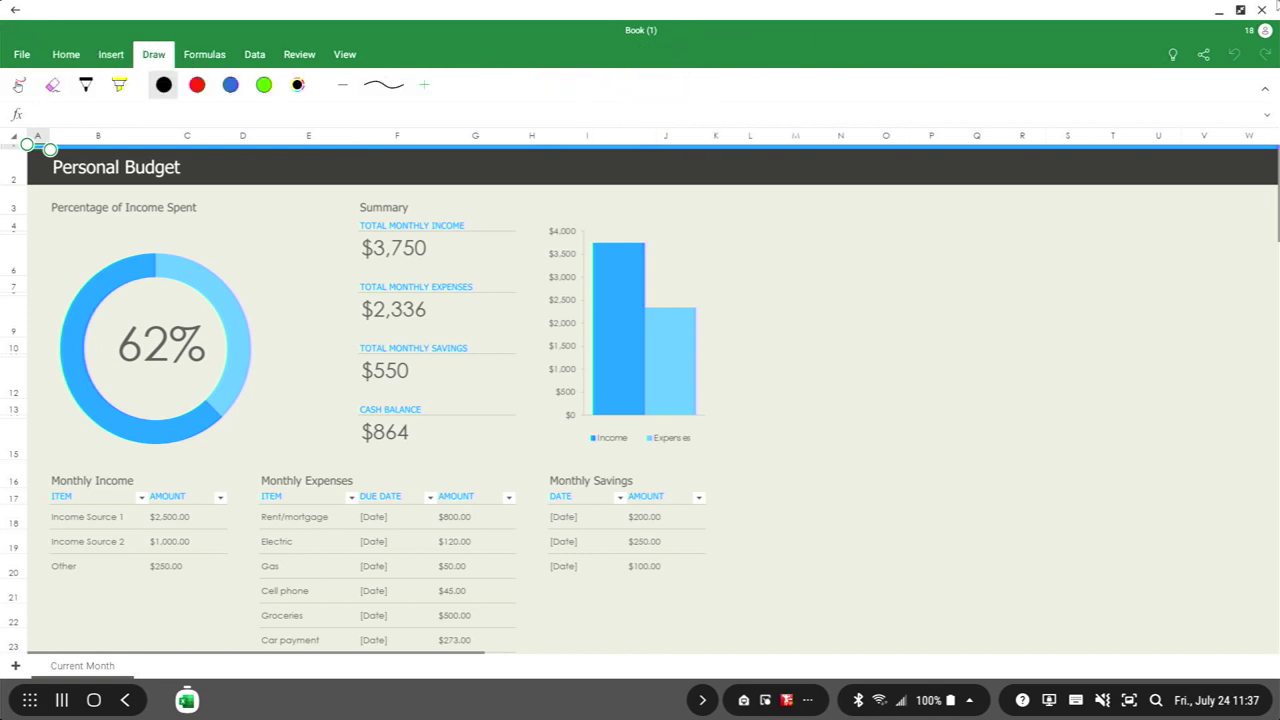
pyautogui.click(1218, 12)
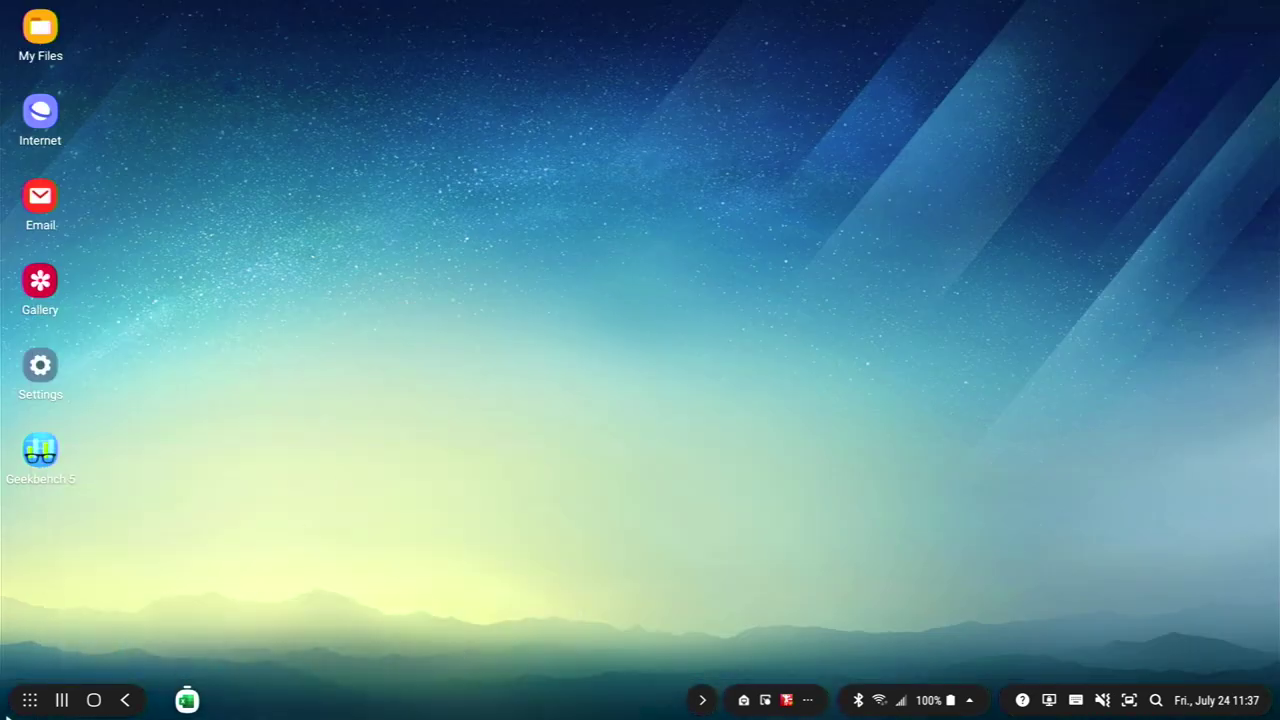
# - Launch Word from the Apps list and maximise its window
pyautogui.click(30, 700)
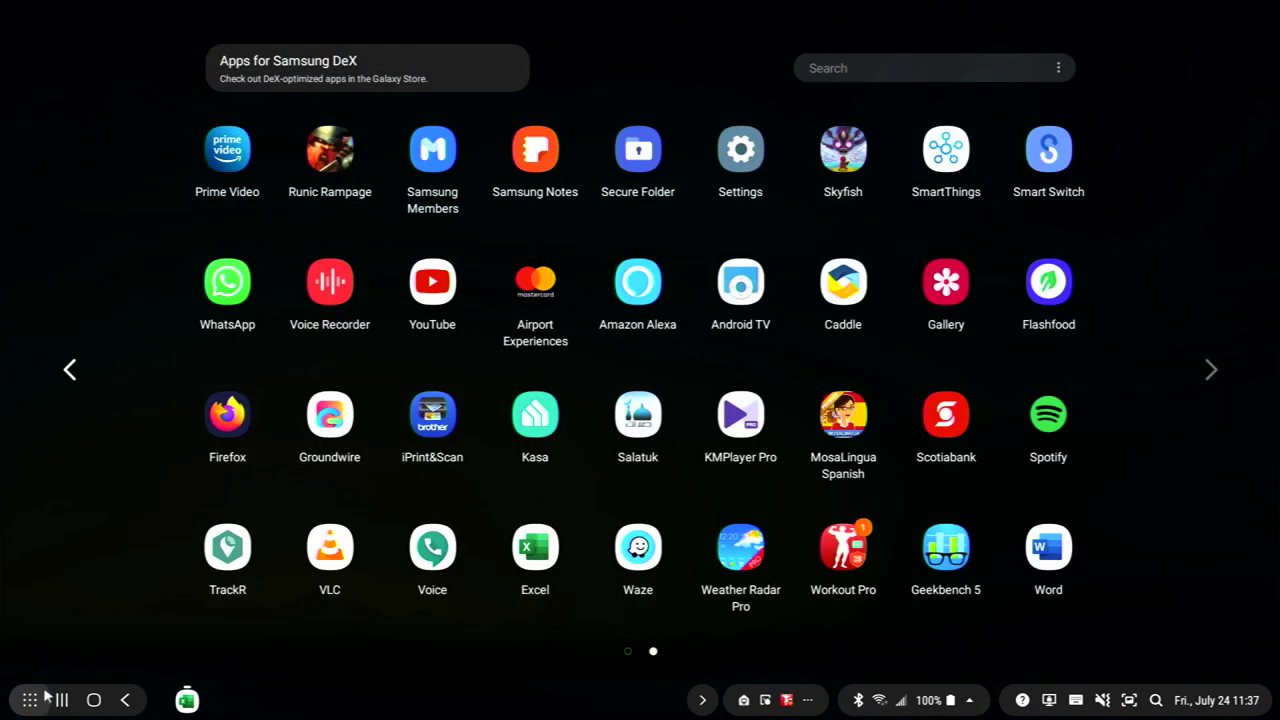
pyautogui.click(1064, 560)
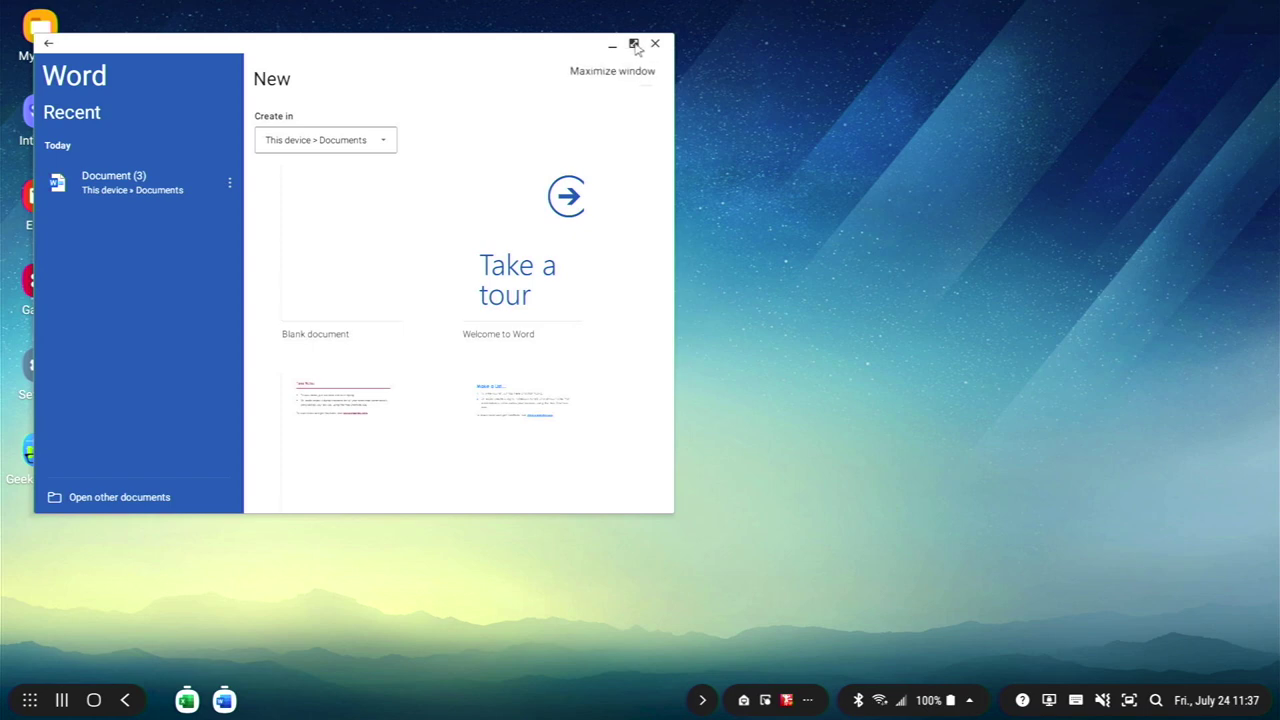
pyautogui.click(634, 45)
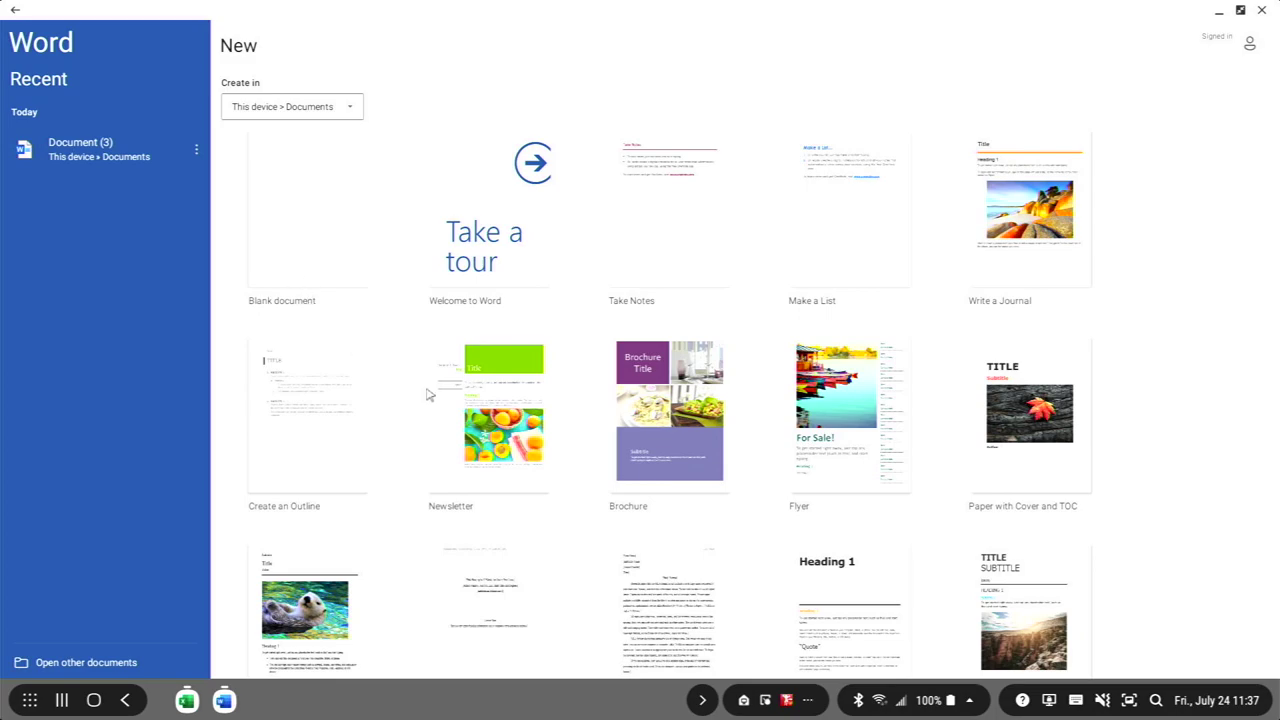
# - Create a document from the Newsletter template, scroll through it, then minimise Word
pyautogui.click(497, 401)
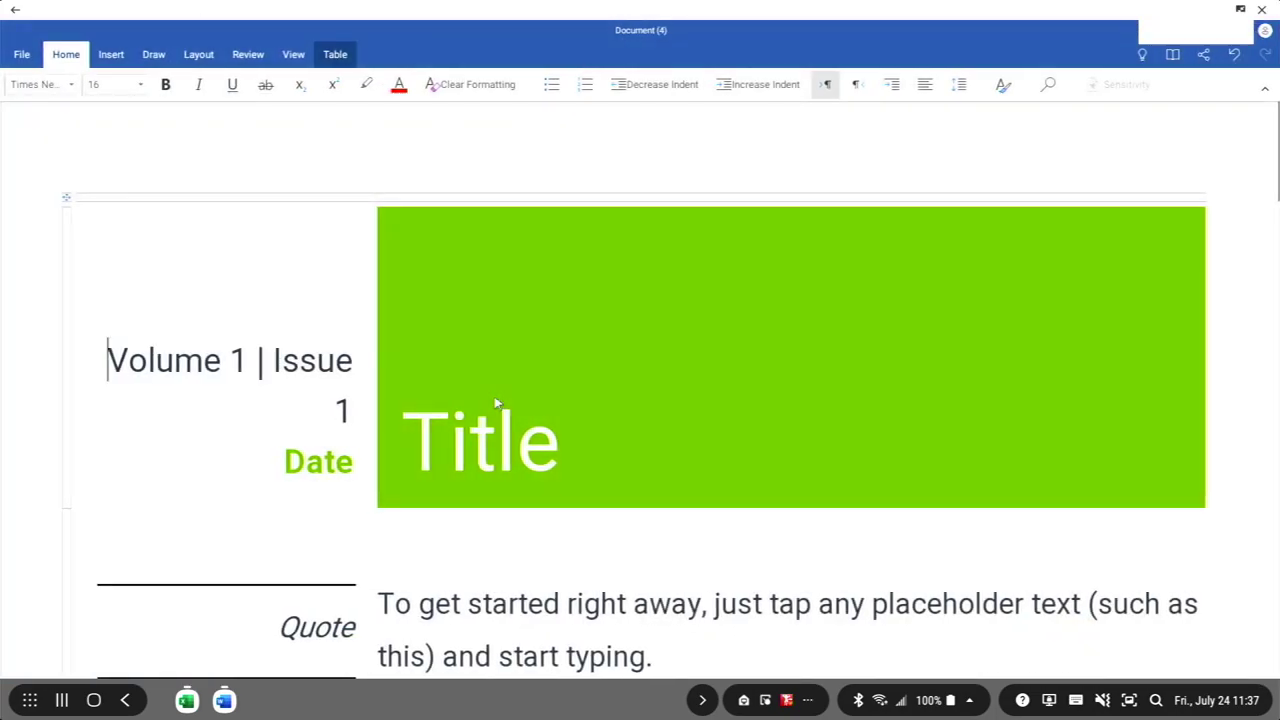
pyautogui.scroll(-10, 497, 401)
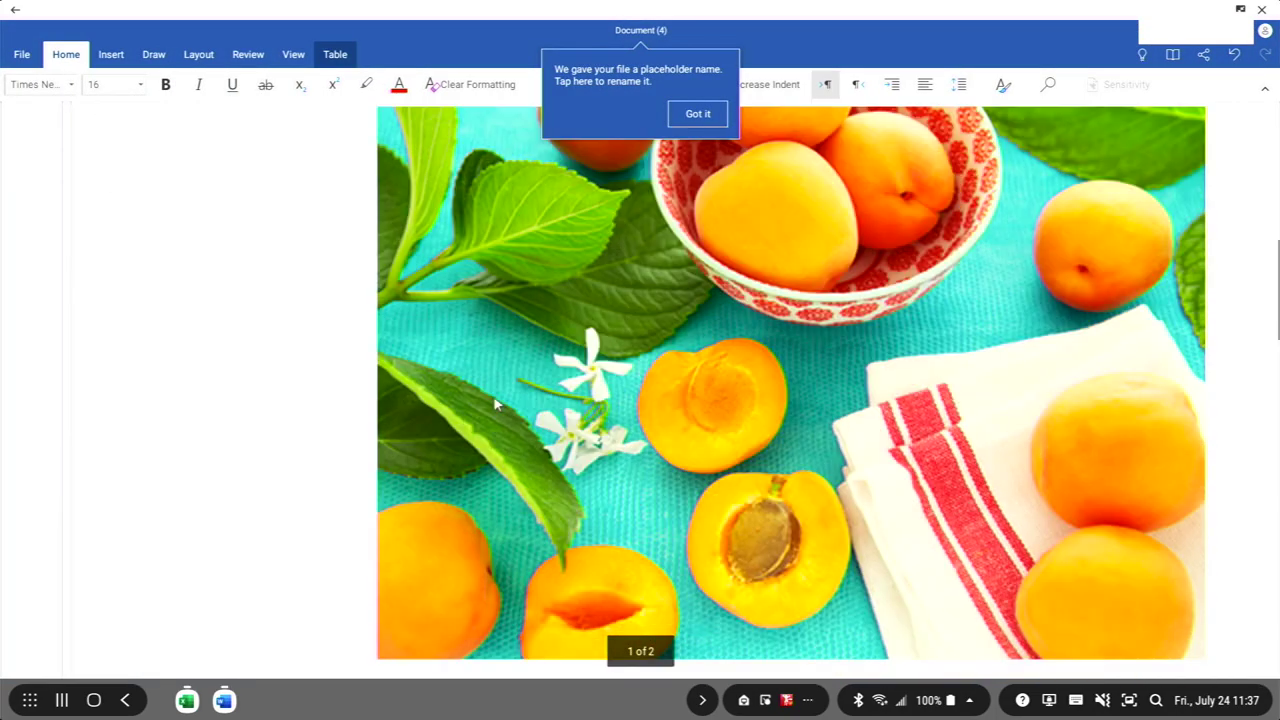
pyautogui.scroll(-10, 494, 403)
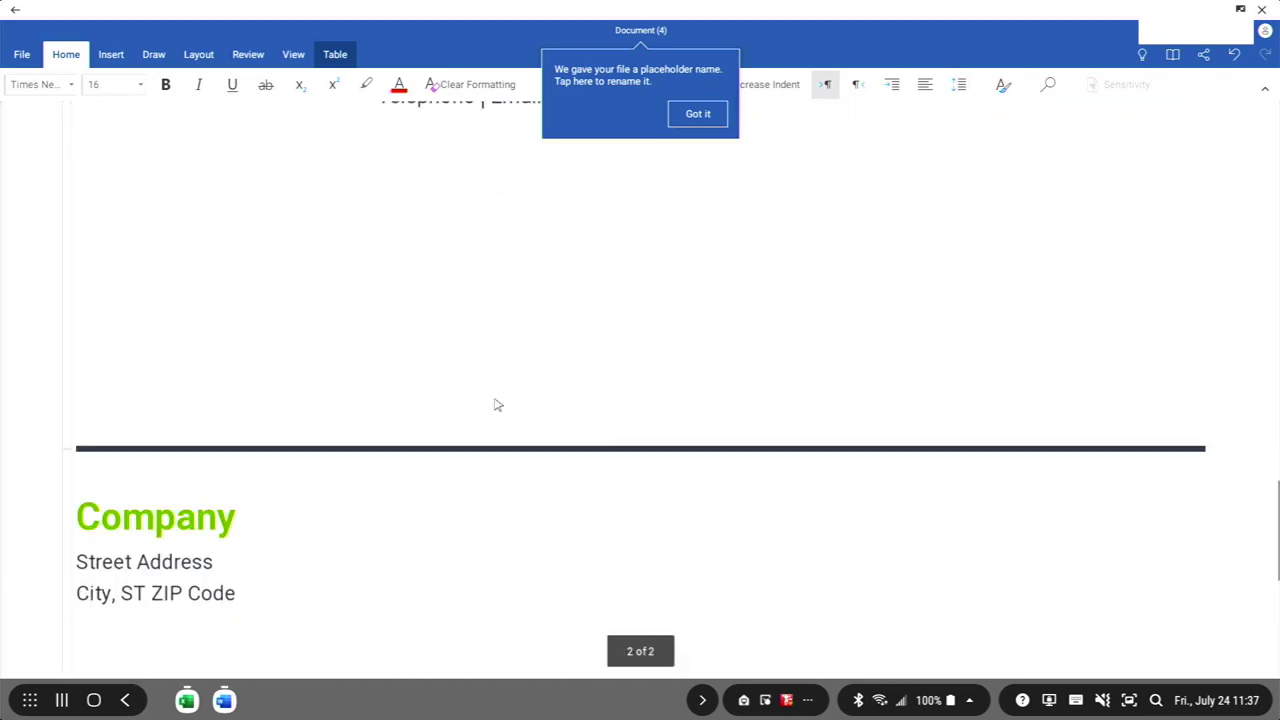
pyautogui.scroll(10, 491, 404)
pyautogui.scroll(2, 491, 404)
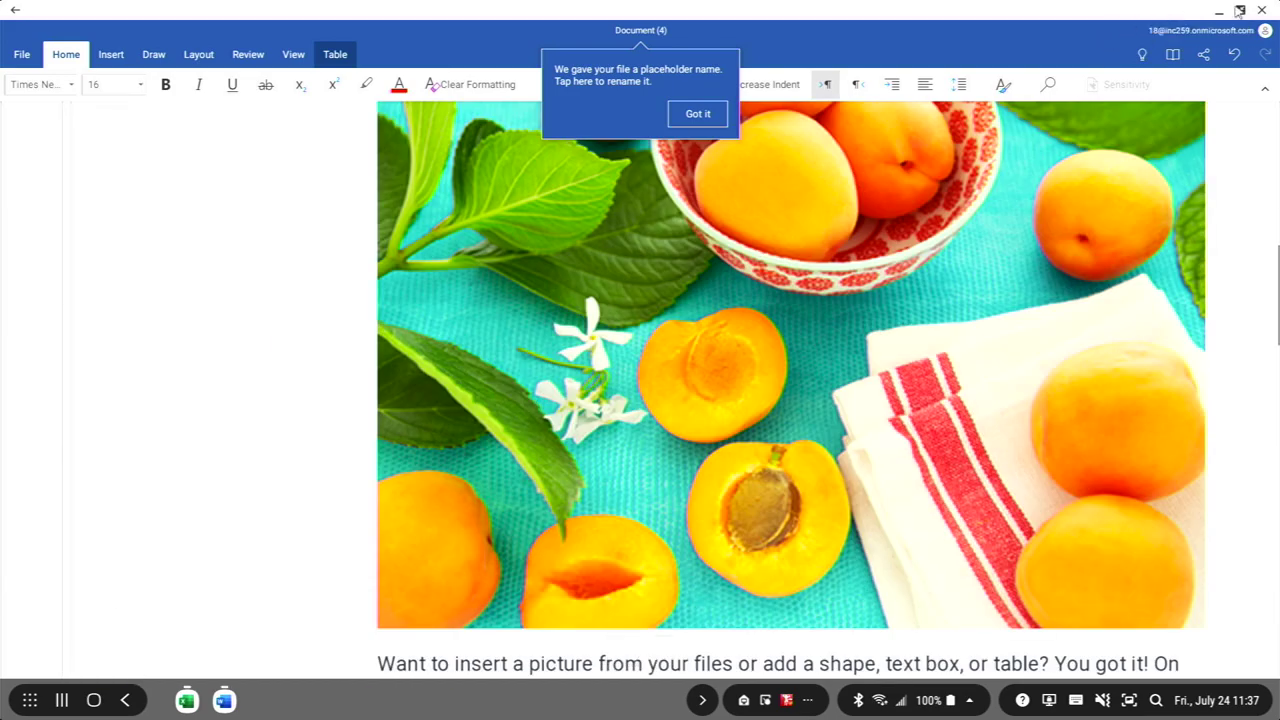
pyautogui.click(1222, 12)
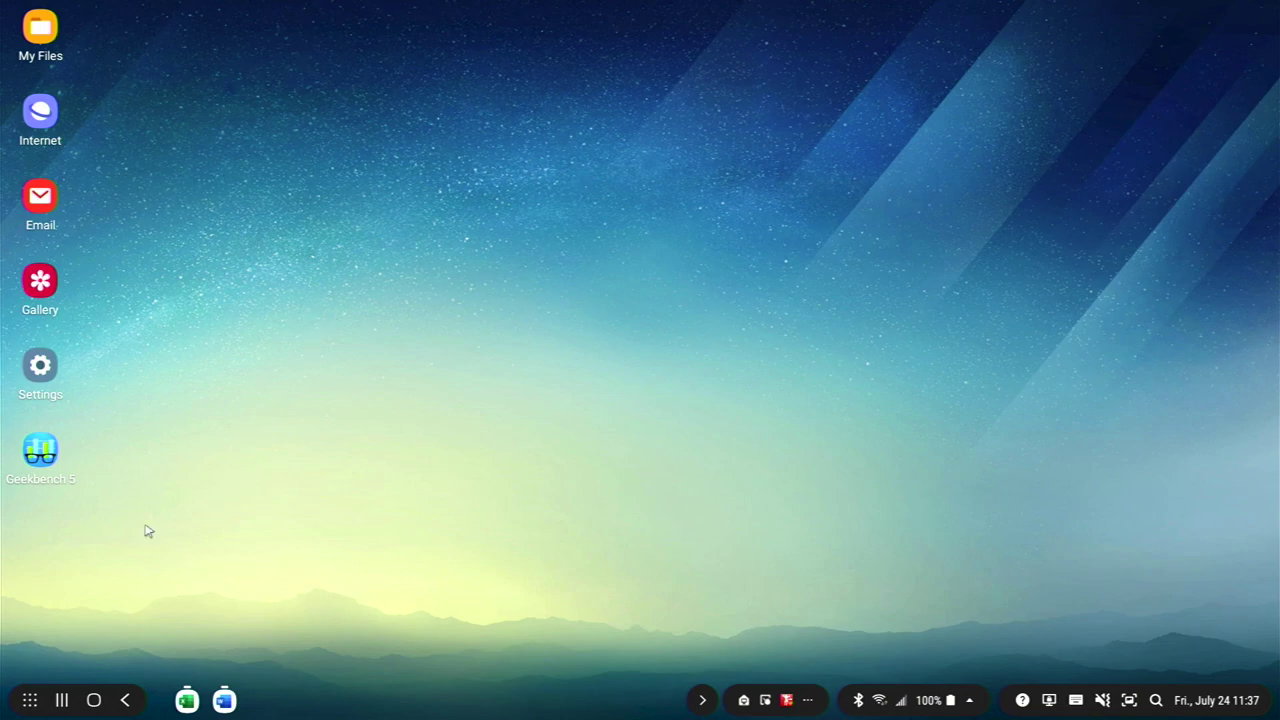
pyautogui.click(26, 704)
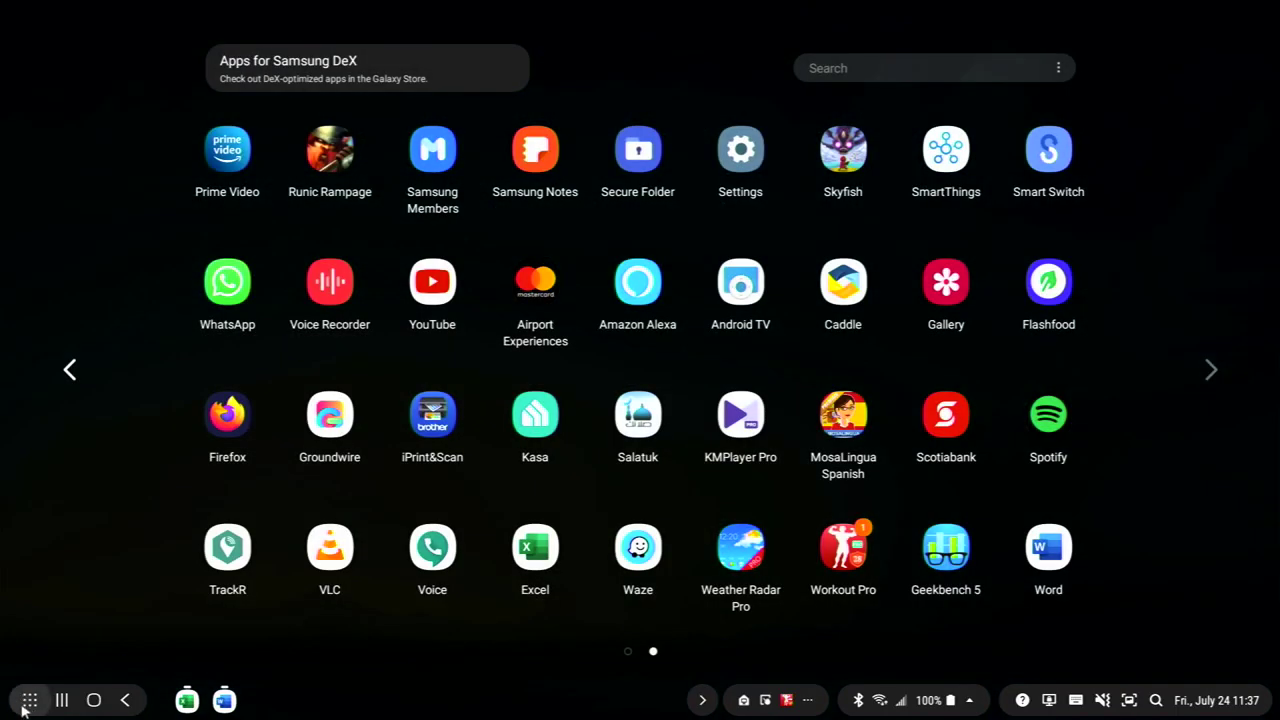
pyautogui.scroll(1, 676, 467)
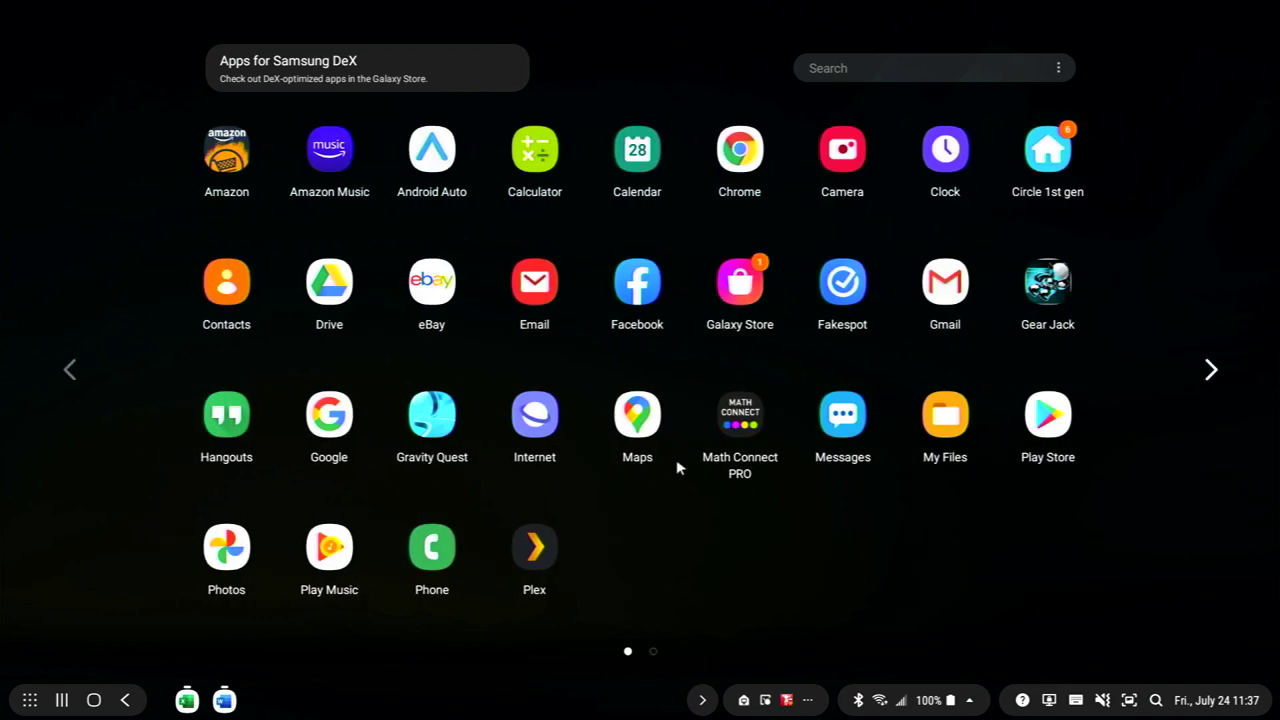
pyautogui.scroll(-1, 640, 457)
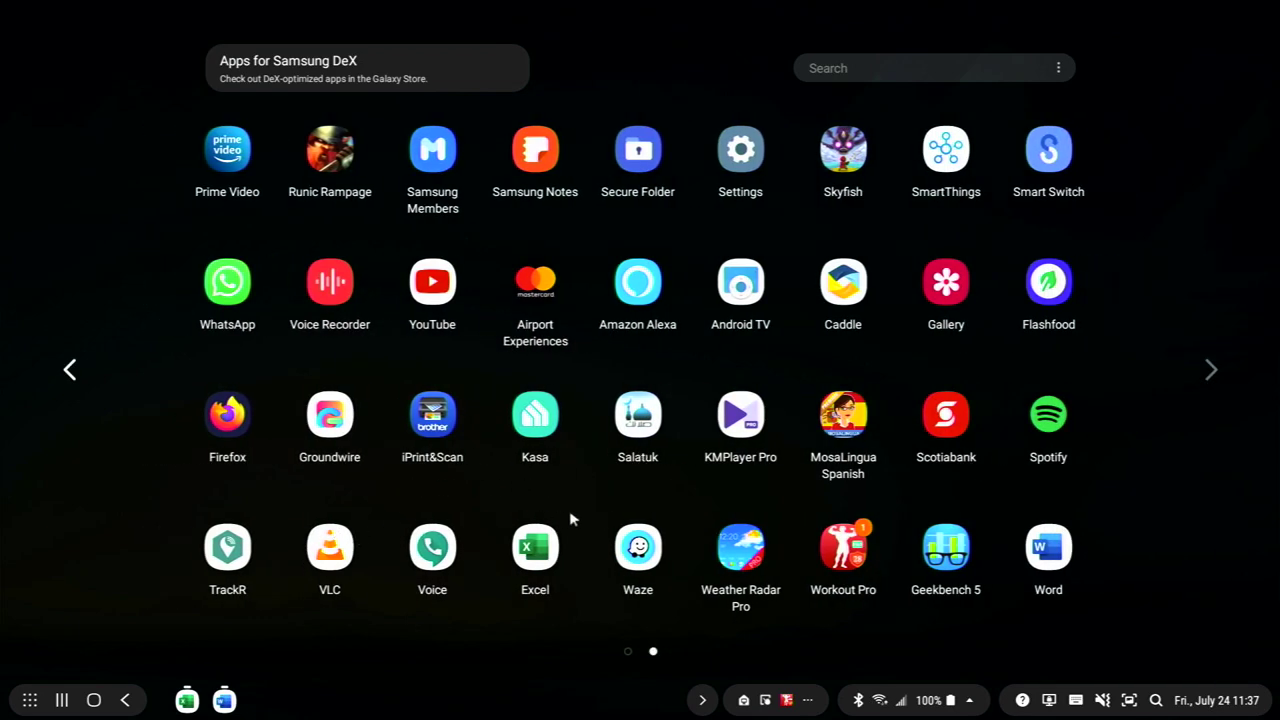
pyautogui.scroll(1, 503, 483)
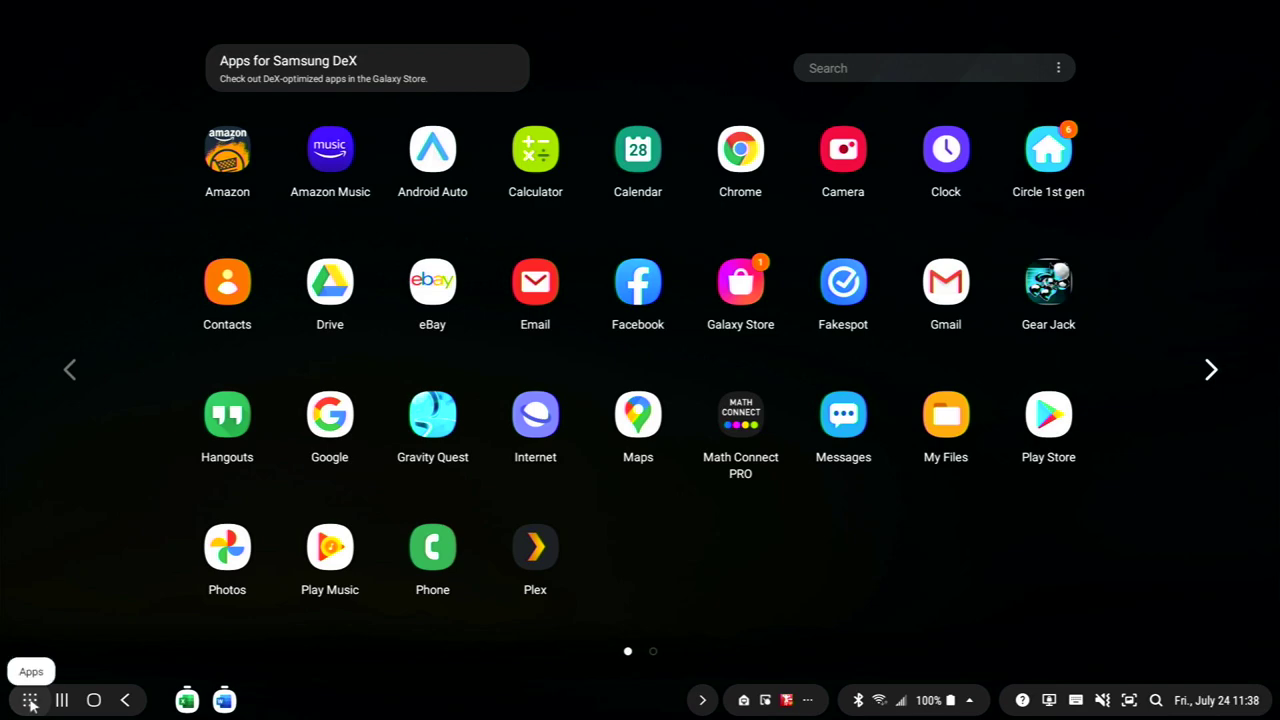
pyautogui.click(31, 703)
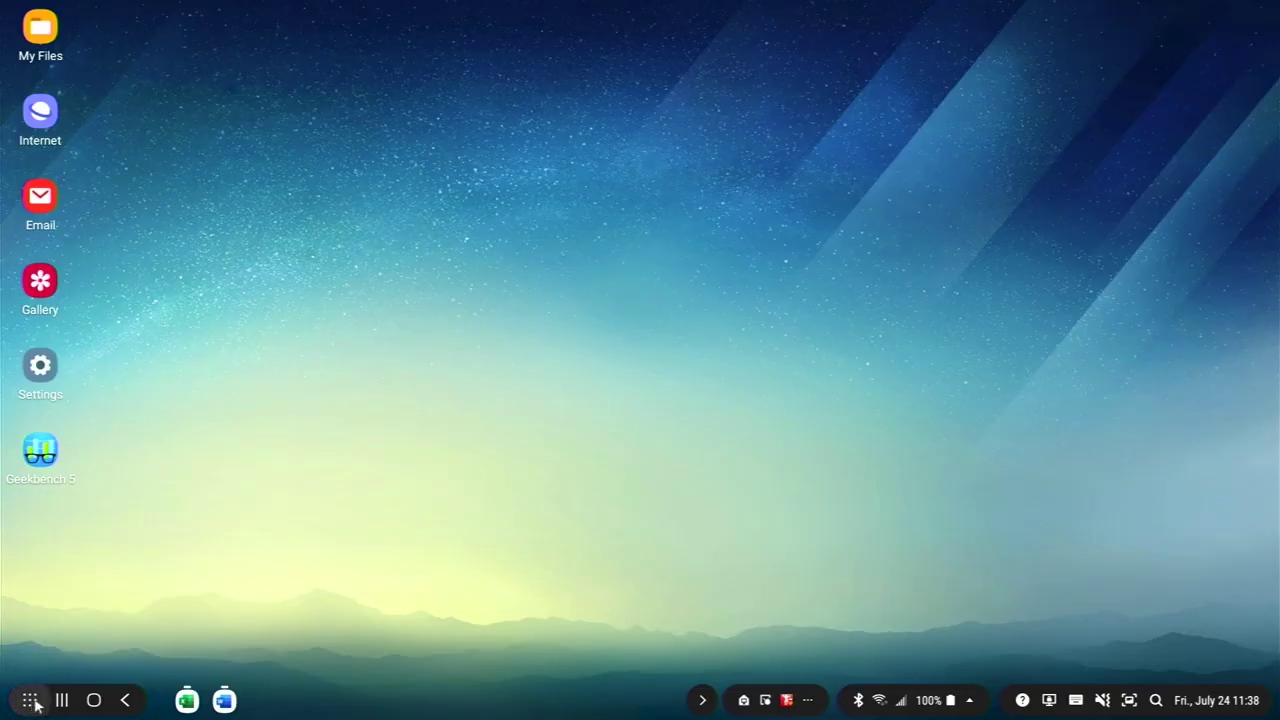
# - Open Samsung Internet and search Google for 'youtube'
pyautogui.doubleClick(40, 119)
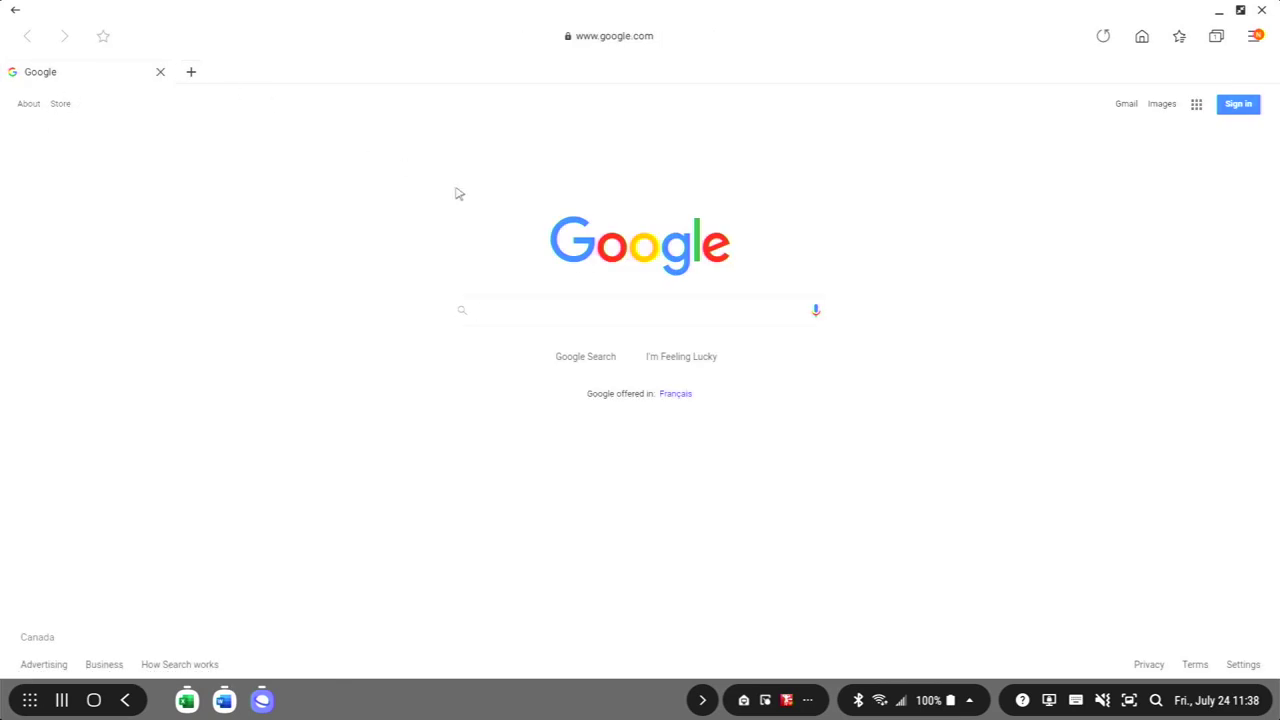
pyautogui.write('youtube')
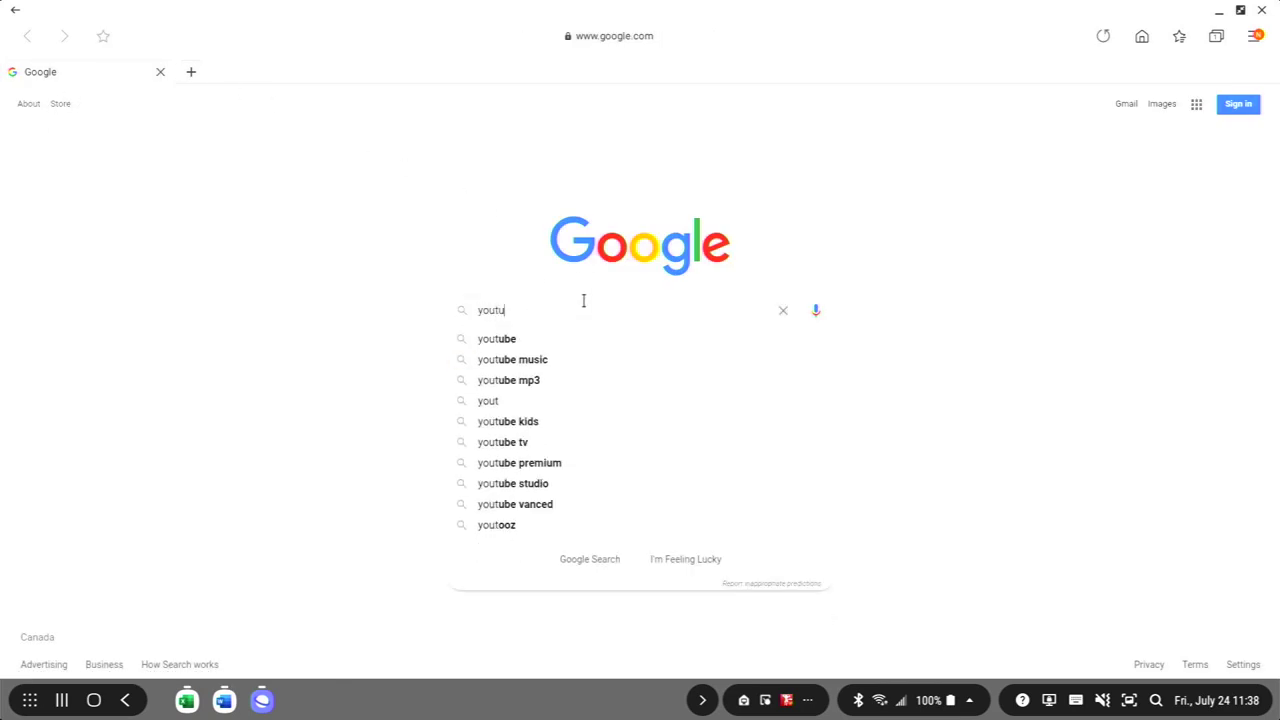
pyautogui.press('Return')
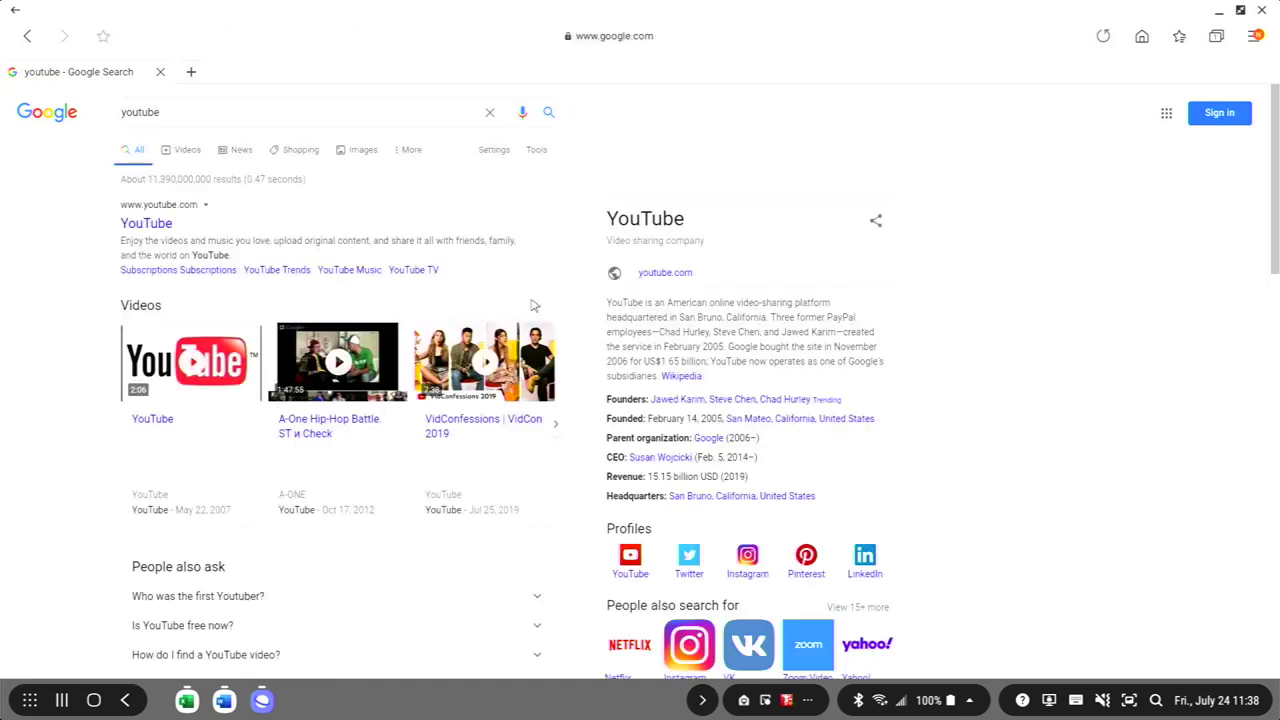
# - Scroll the results, then enter 'NN Techchannel' in the YouTube search box
pyautogui.scroll(-10, 556, 298)
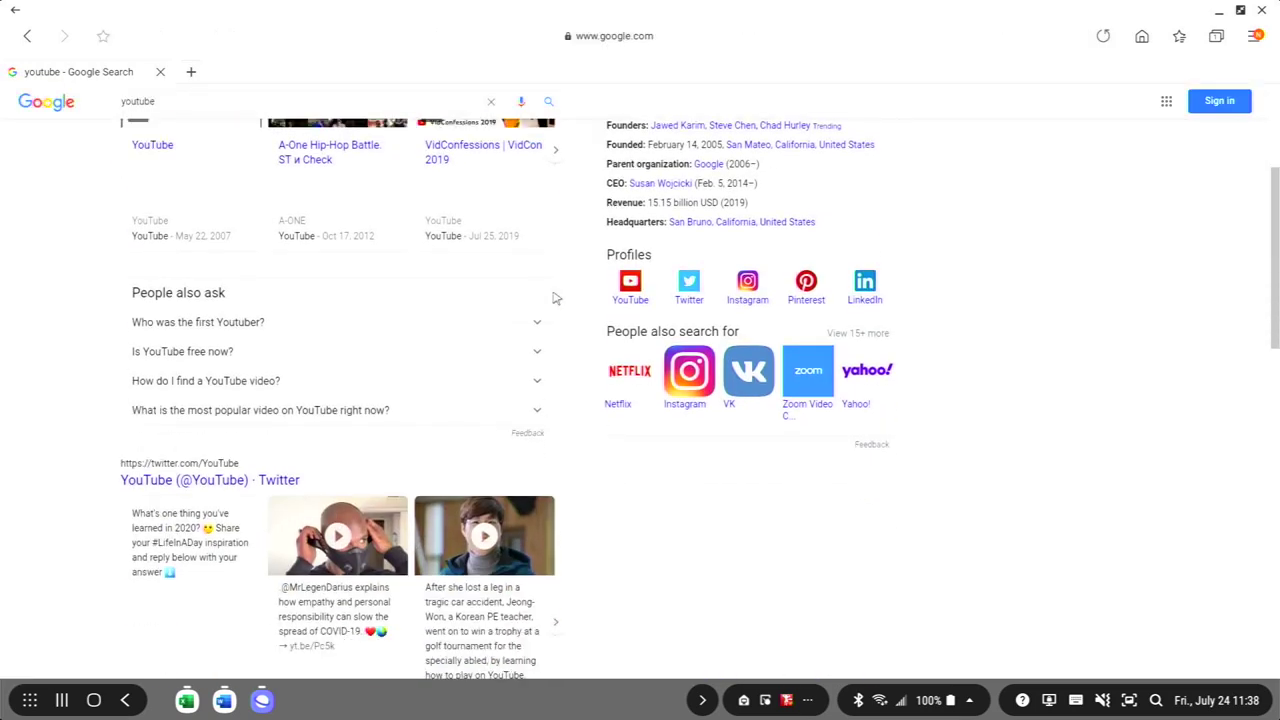
pyautogui.scroll(-6, 556, 298)
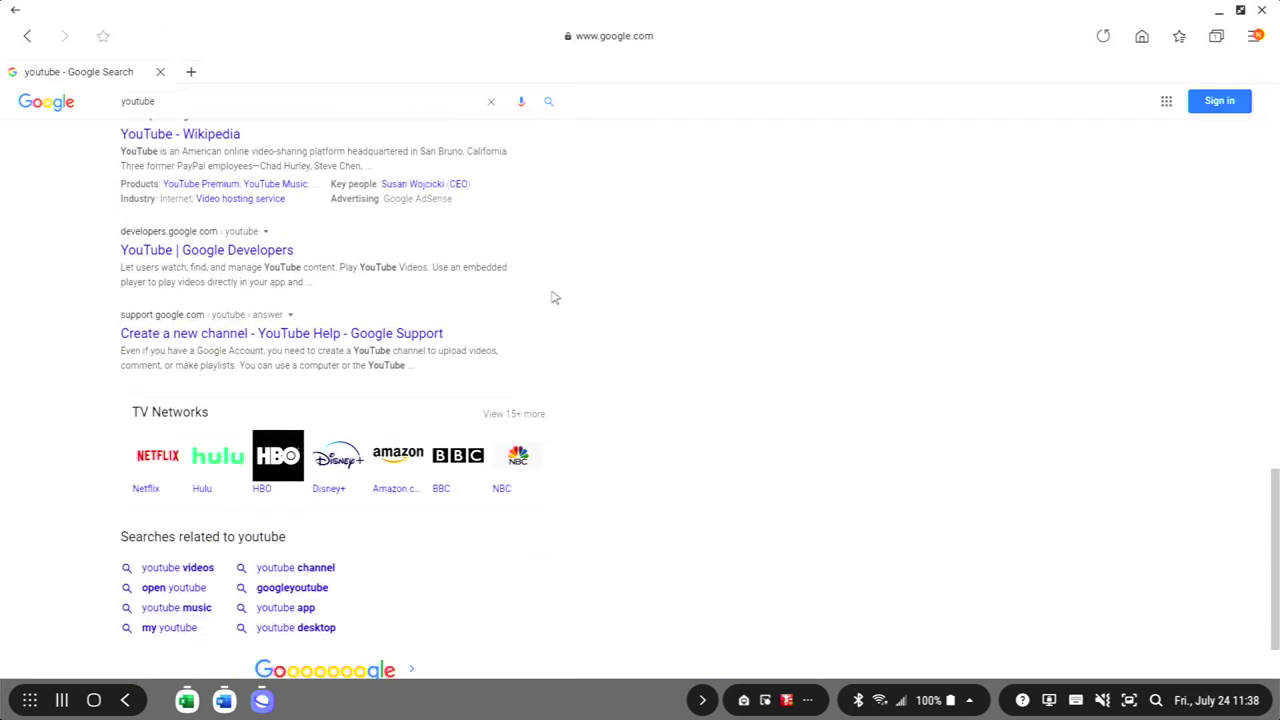
pyautogui.scroll(6, 555, 298)
pyautogui.scroll(10, 556, 296)
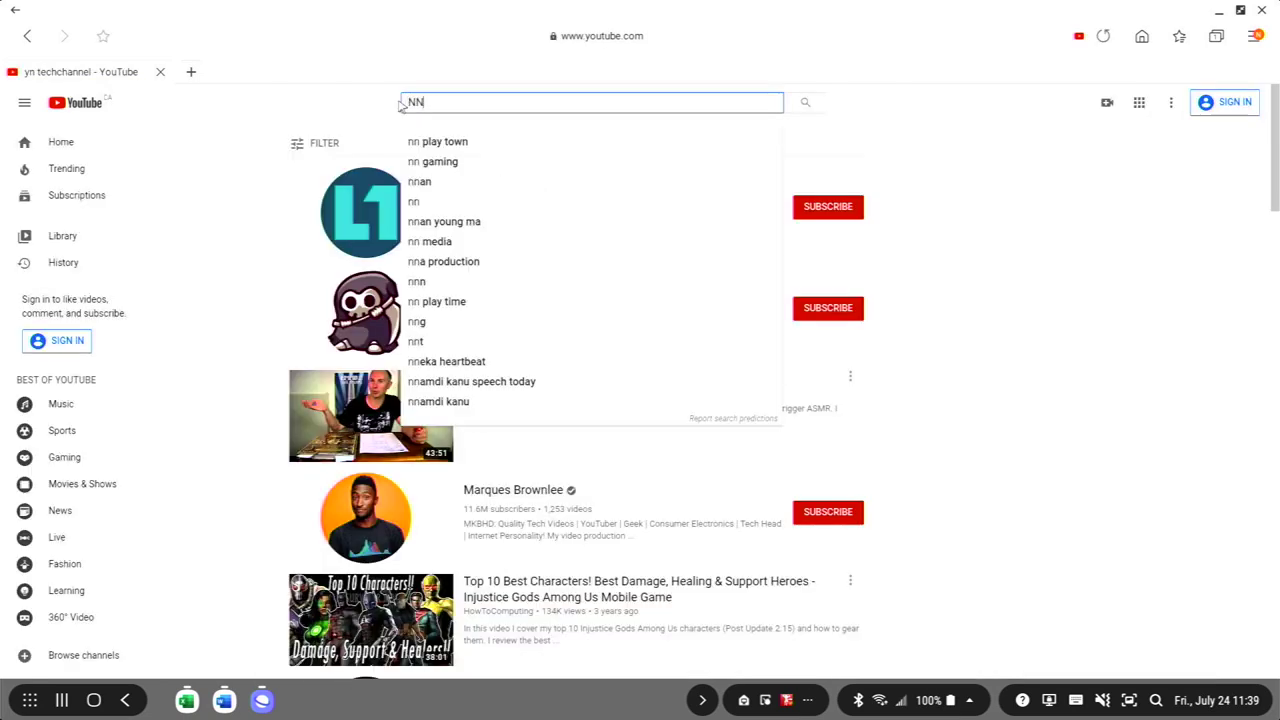
pyautogui.write('Tech')
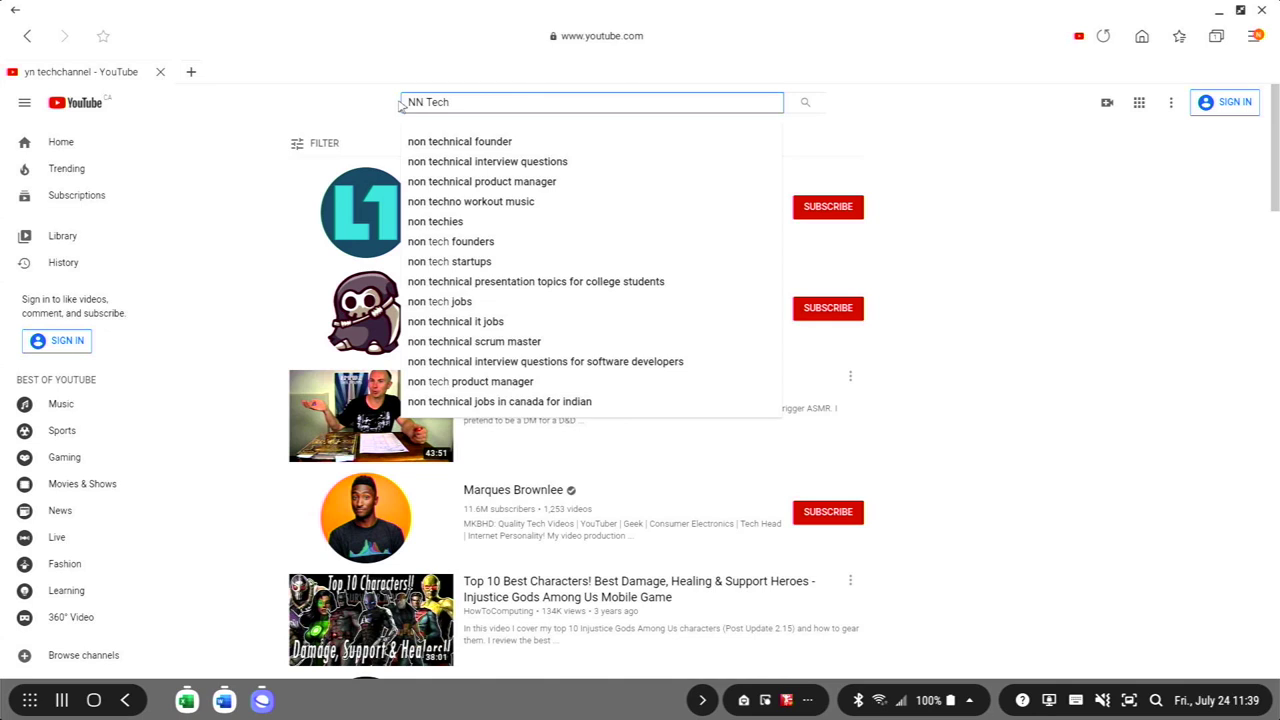
pyautogui.write('ch')
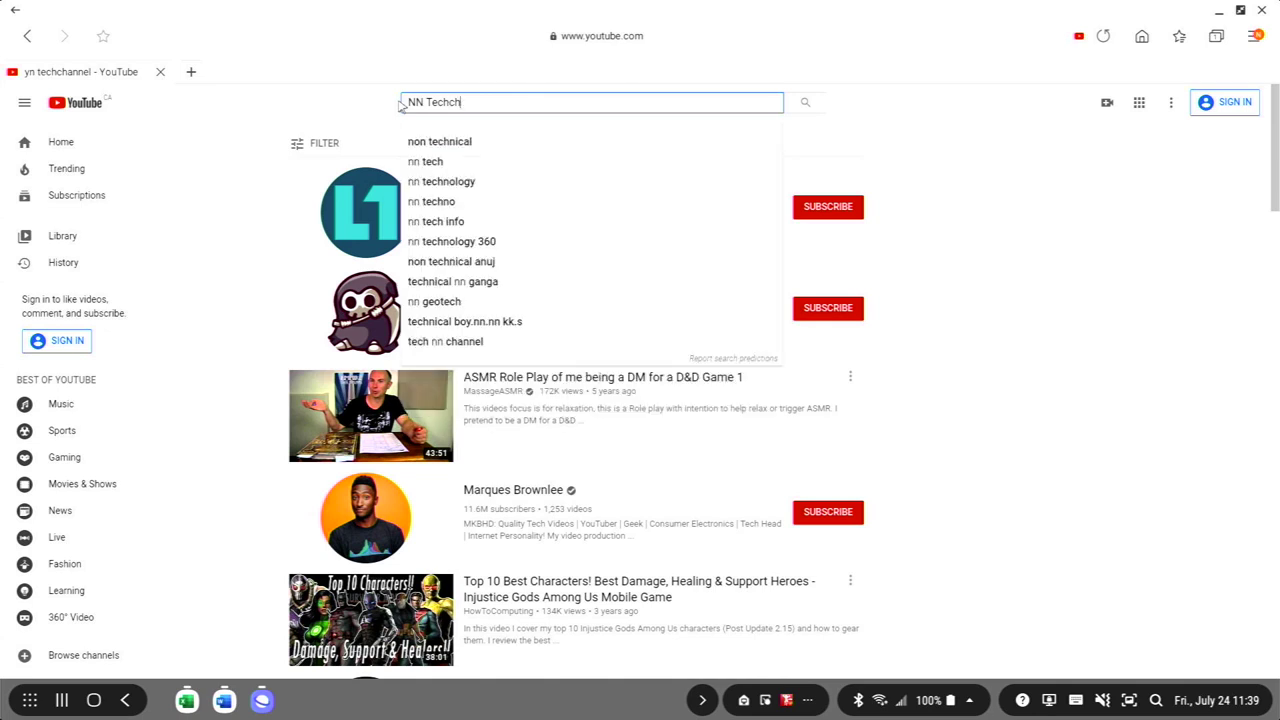
pyautogui.write('annel')
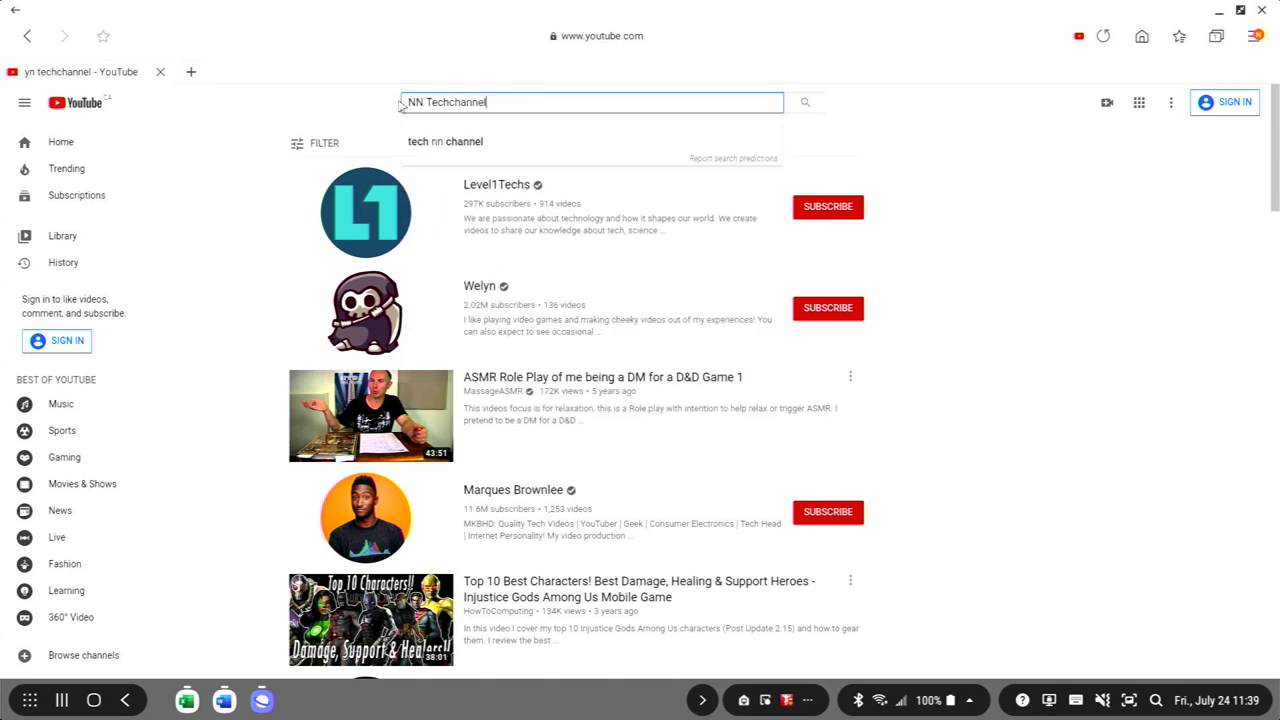
# - Submit the 'NN Techchannel' search and open the NN TechChannel channel page
pyautogui.press('Return')
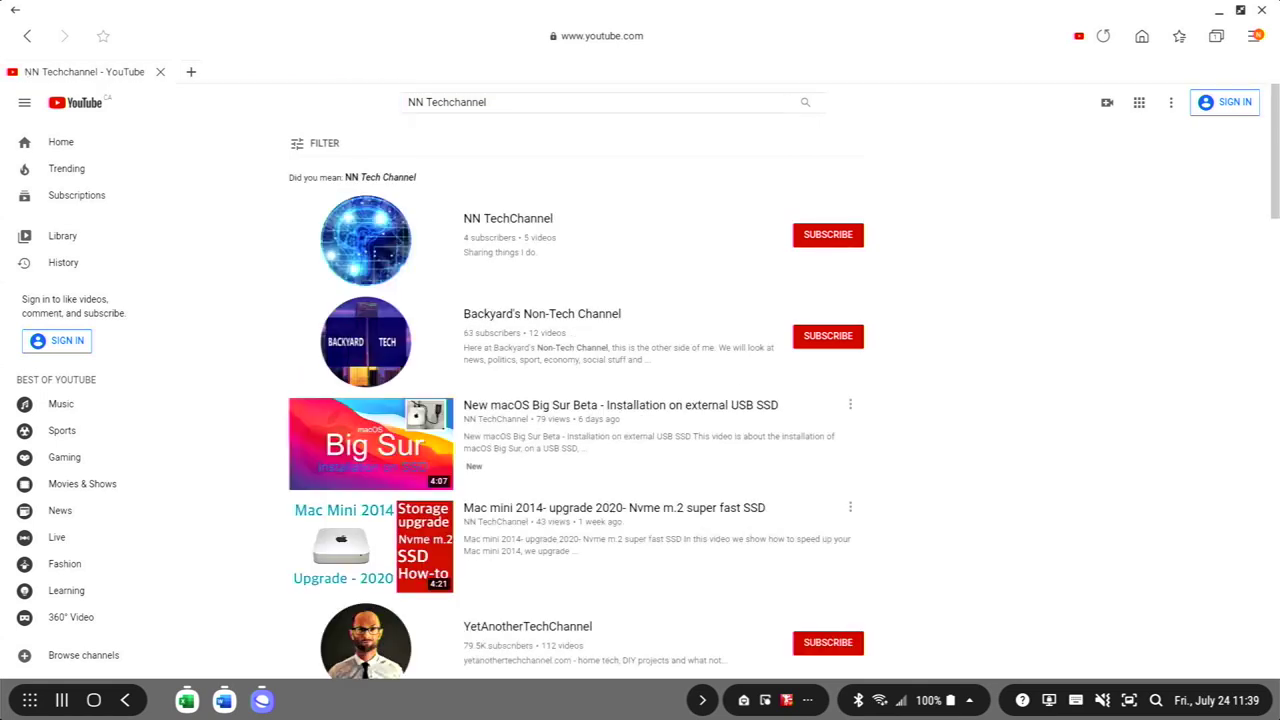
pyautogui.click(378, 222)
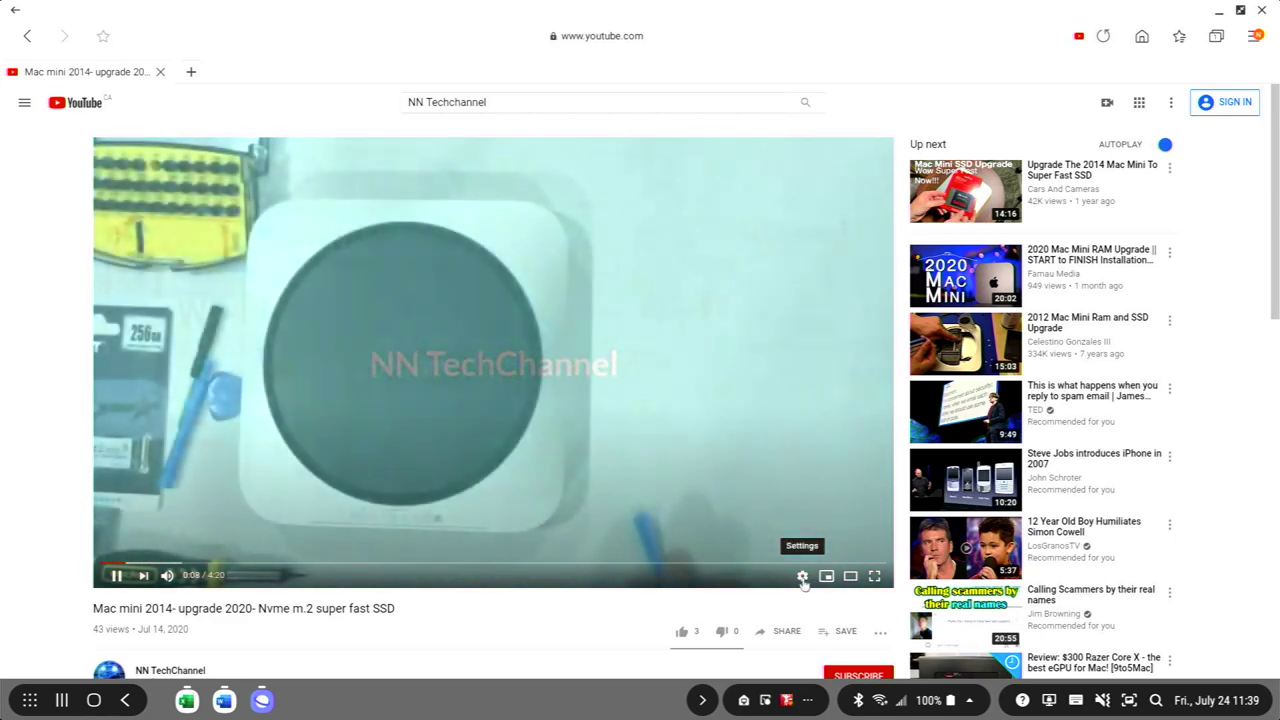
# - Open the video's playback settings, toggle fullscreen, minimise the browser, and open Settings from the desktop
pyautogui.click(802, 578)
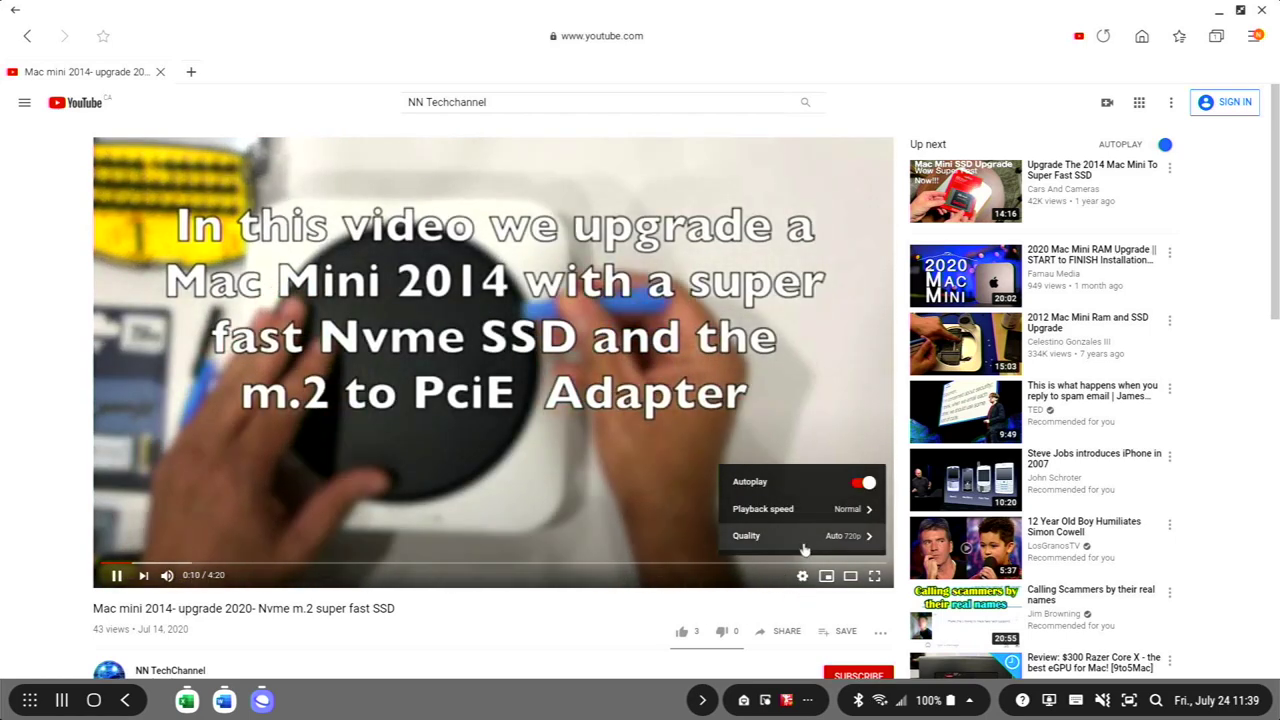
pyautogui.click(873, 577)
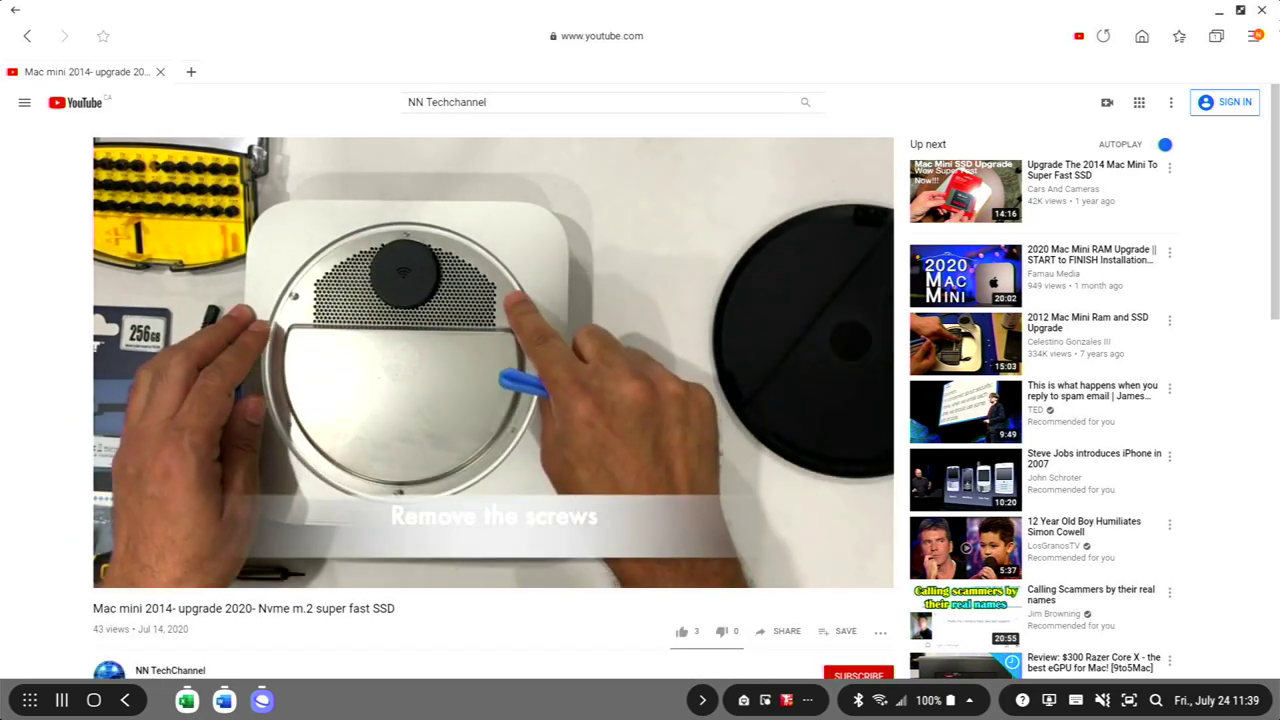
pyautogui.click(1218, 12)
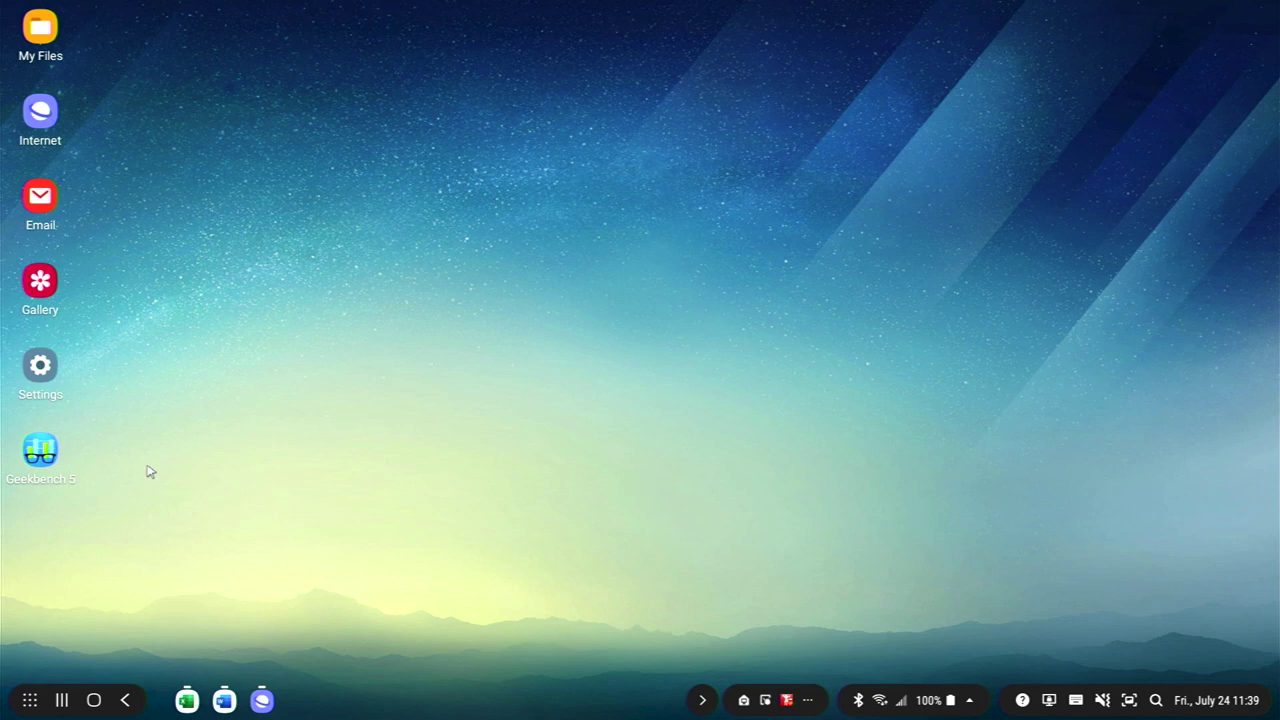
pyautogui.doubleClick(41, 366)
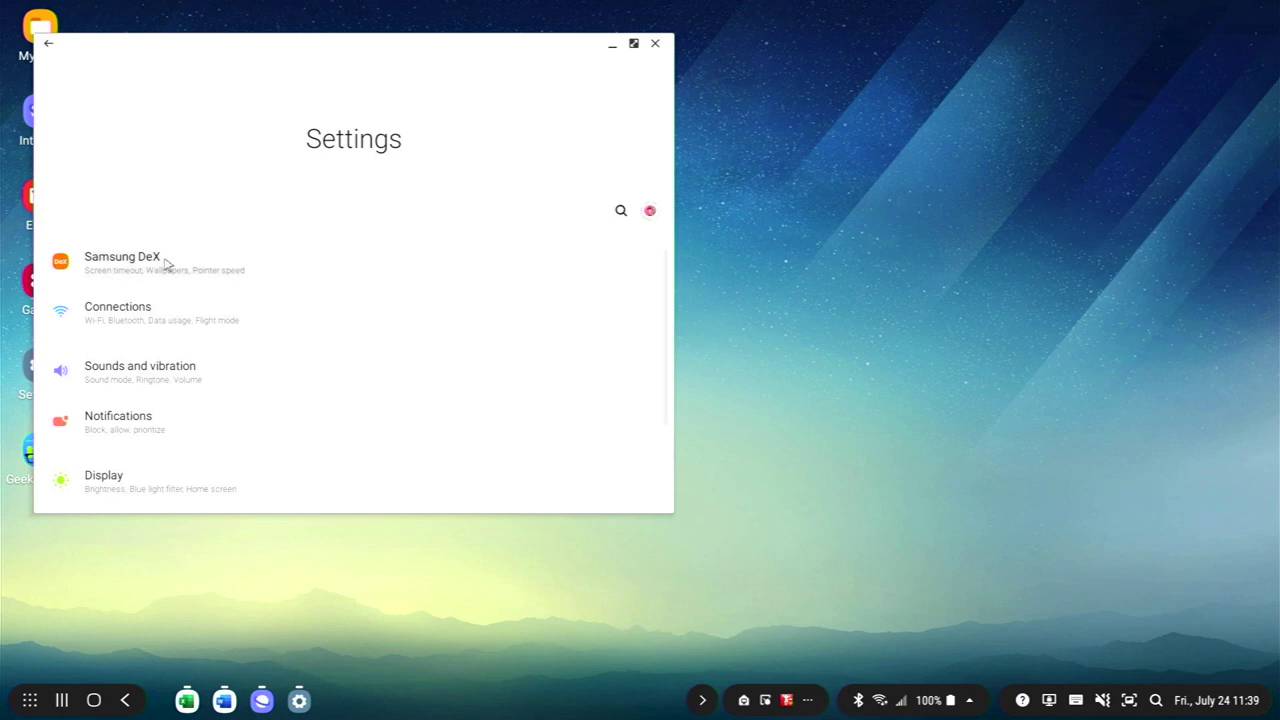
# - Open the Samsung DeX settings, scroll its options, and open Wallpapers for Samsung DeX
pyautogui.click(166, 263)
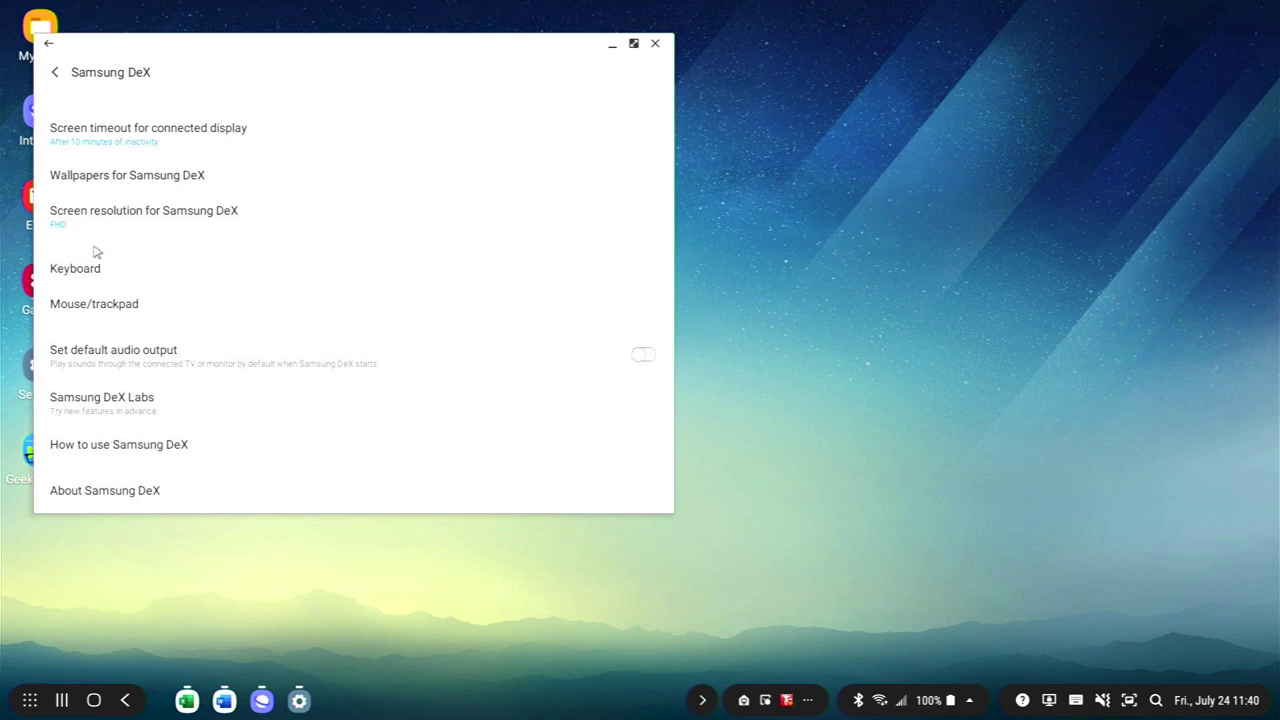
pyautogui.scroll(-1, 95, 323)
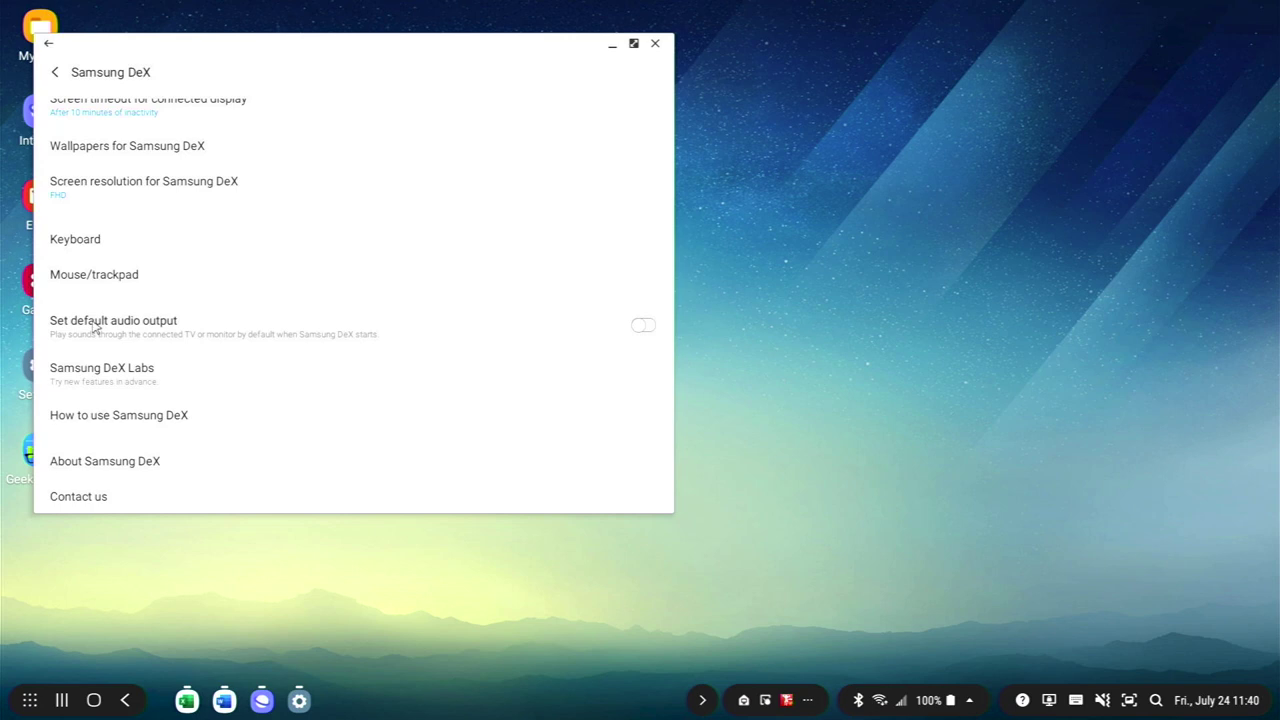
pyautogui.scroll(3, 94, 160)
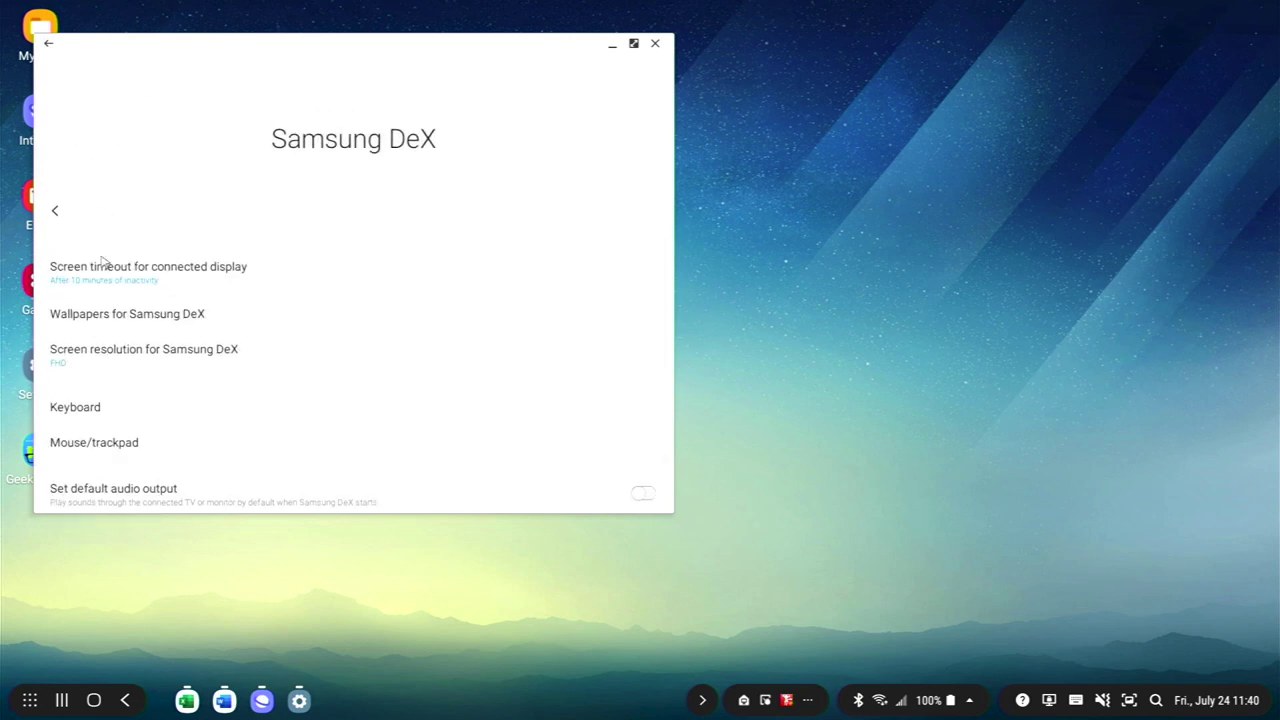
pyautogui.click(104, 318)
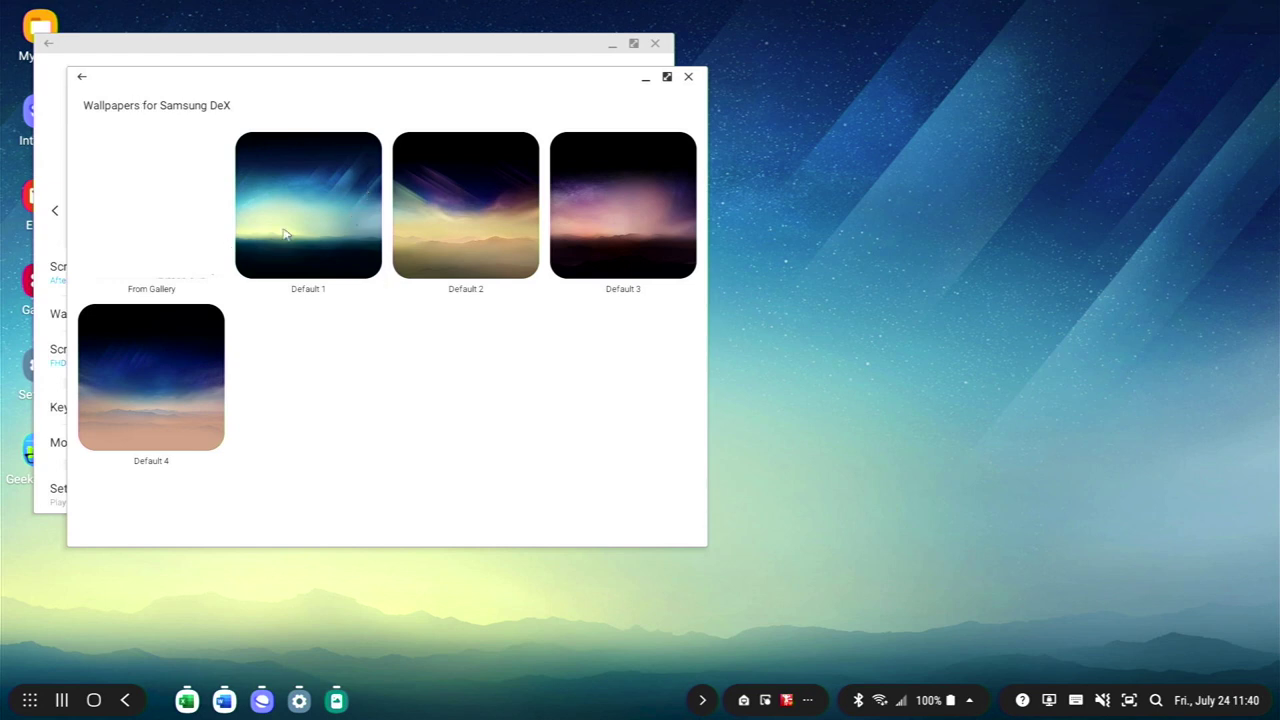
# - Close the wallpapers window, keep the FHD screen resolution, and check the Keyboard settings before returning
pyautogui.click(689, 77)
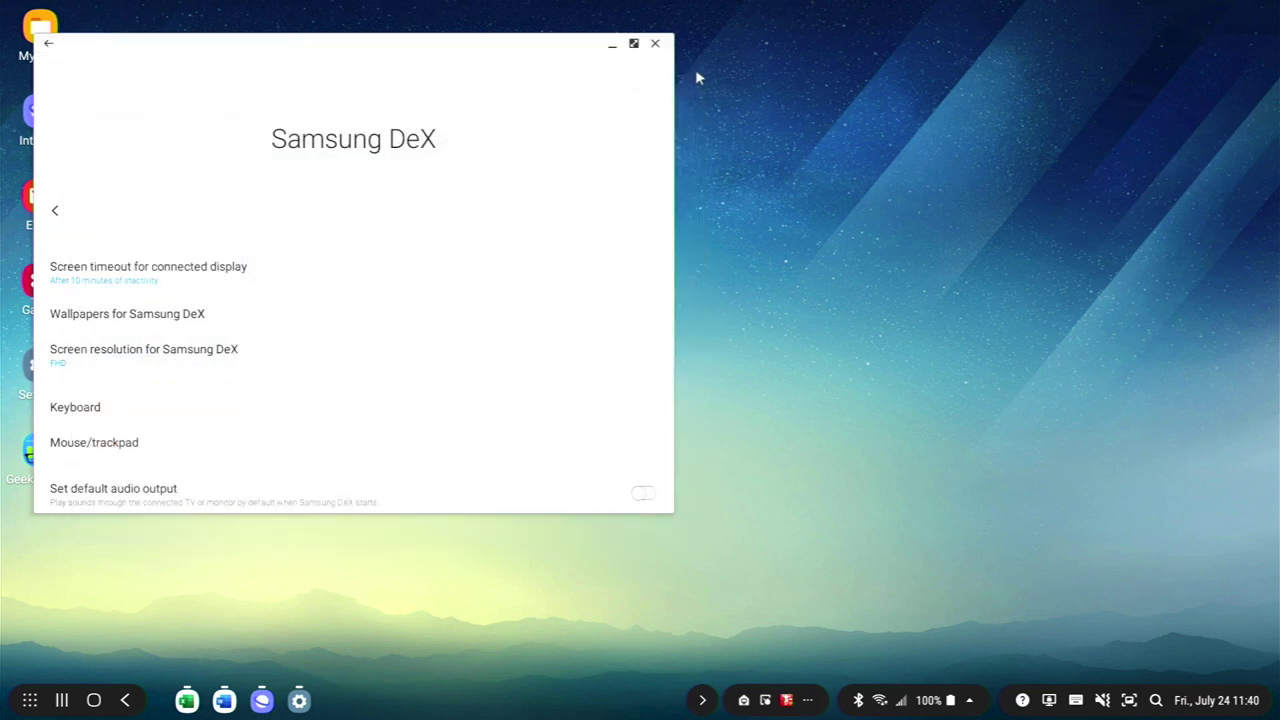
pyautogui.click(100, 363)
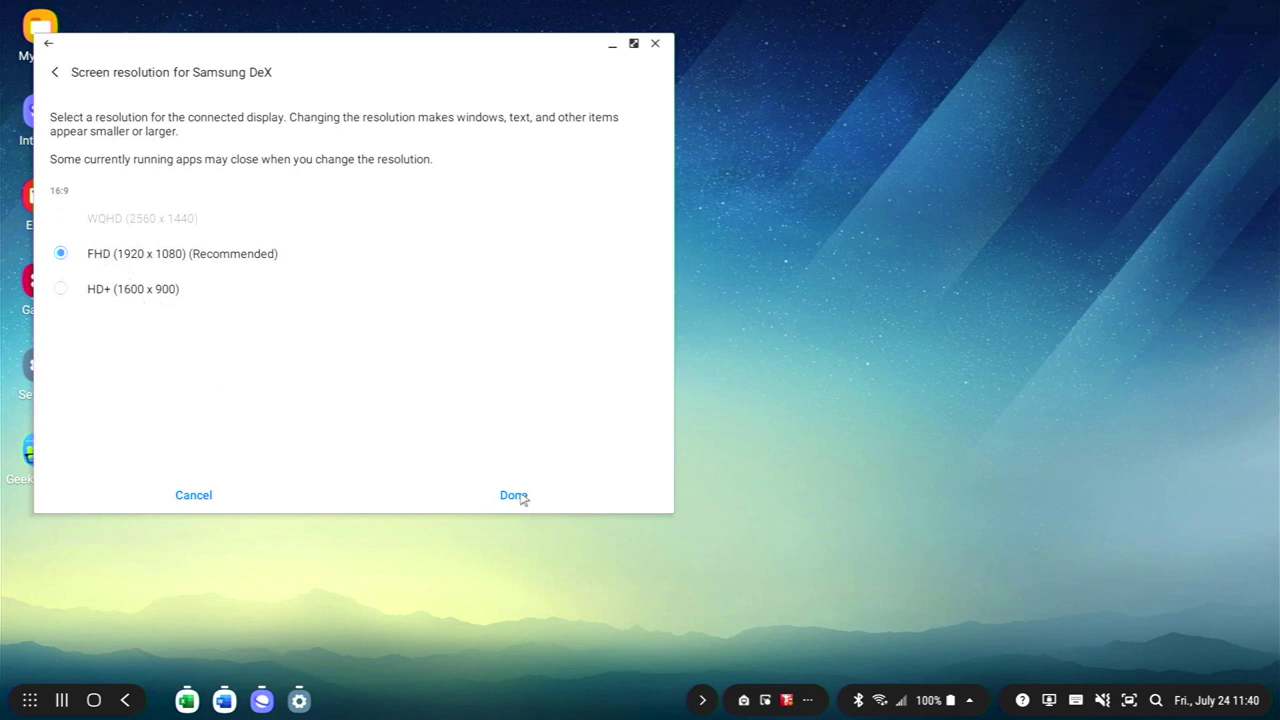
pyautogui.click(514, 496)
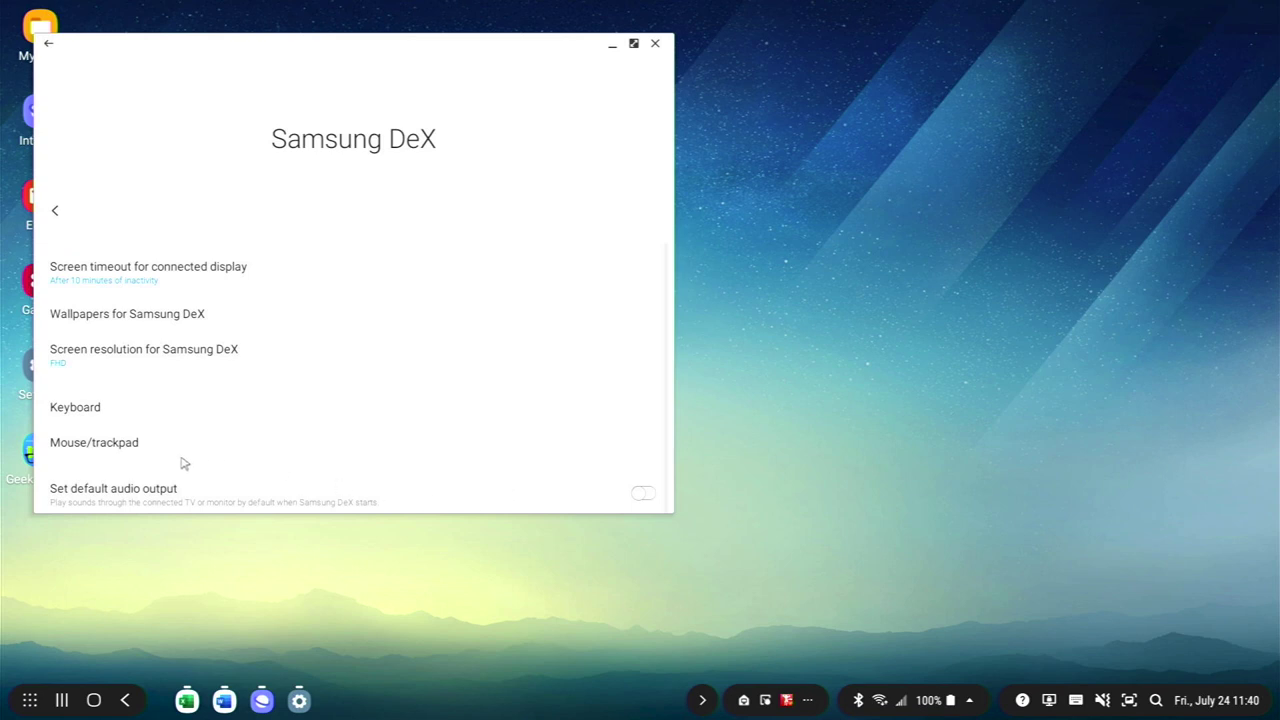
pyautogui.click(96, 408)
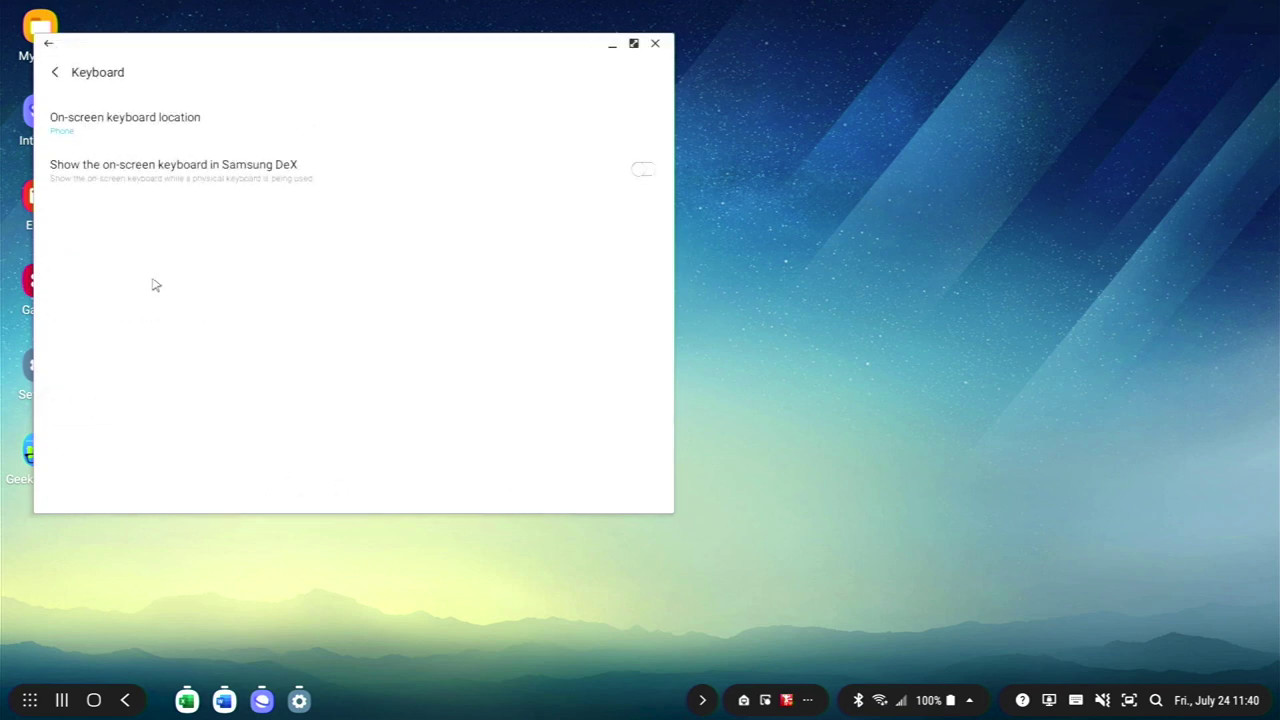
pyautogui.click(63, 71)
pyautogui.scroll(-2, 189, 390)
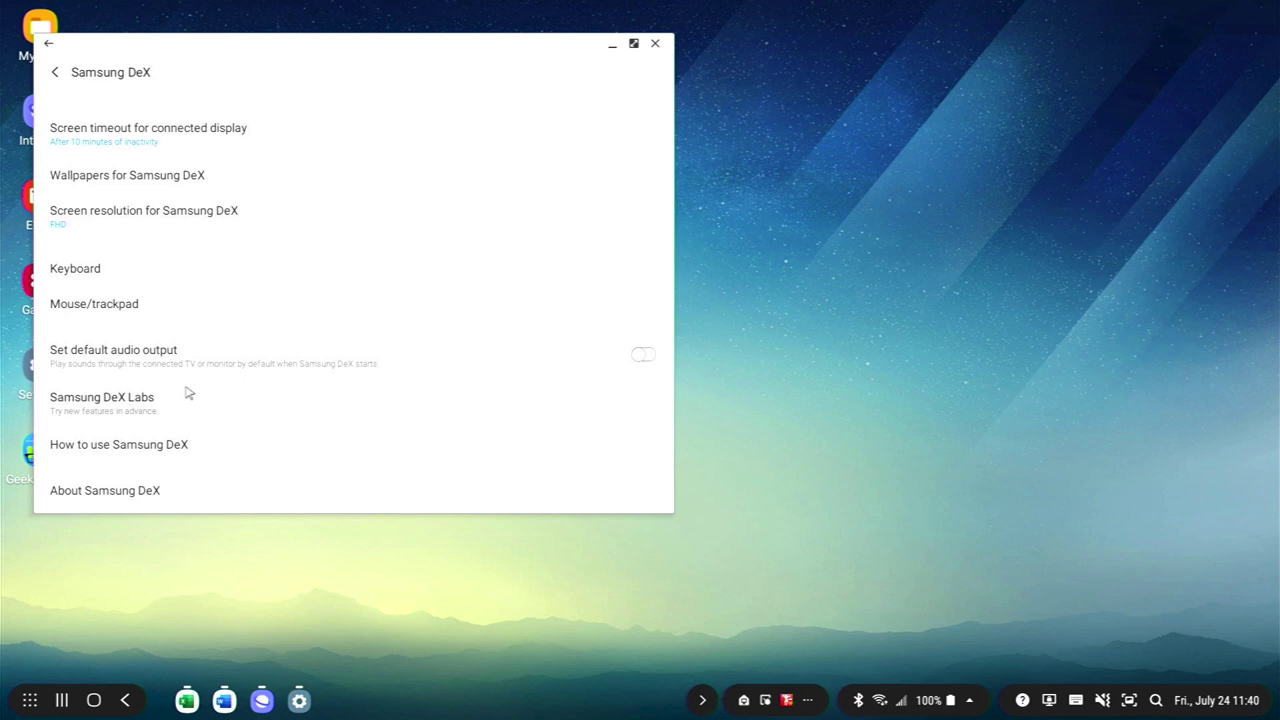
# - Open How to use Samsung DeX and read the Adjust the screen and game experience topics
pyautogui.click(163, 453)
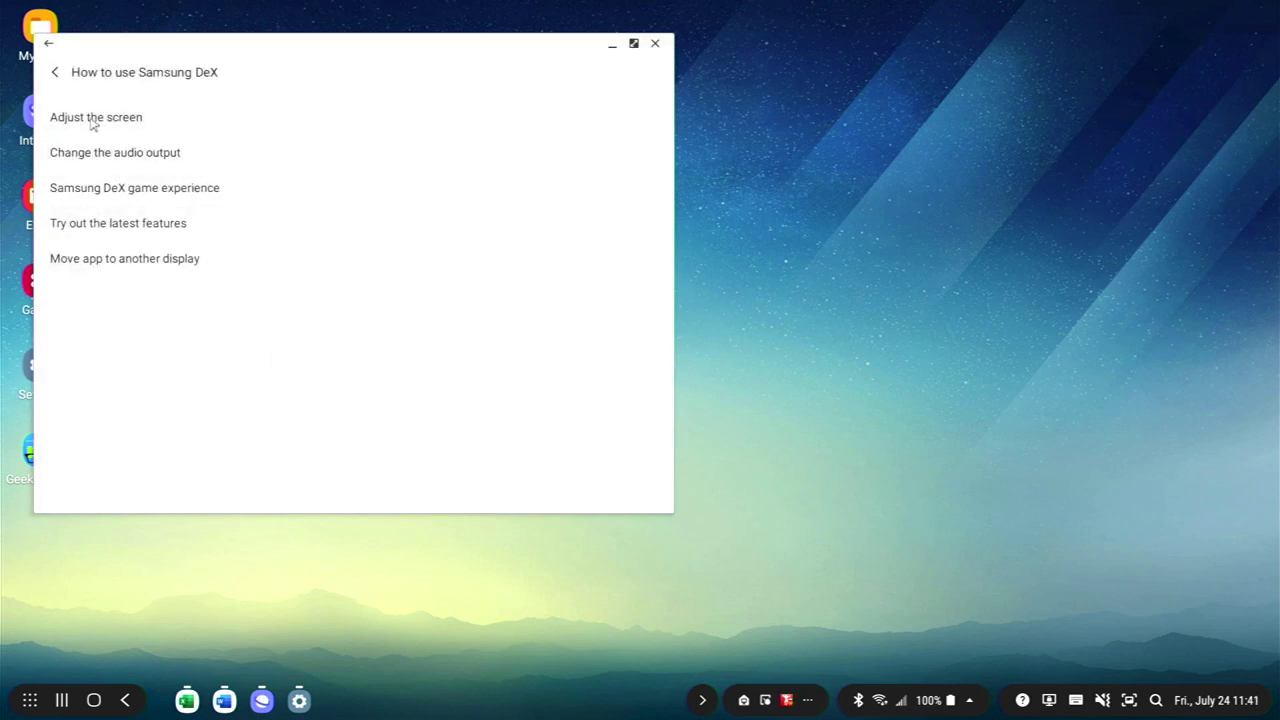
pyautogui.click(92, 119)
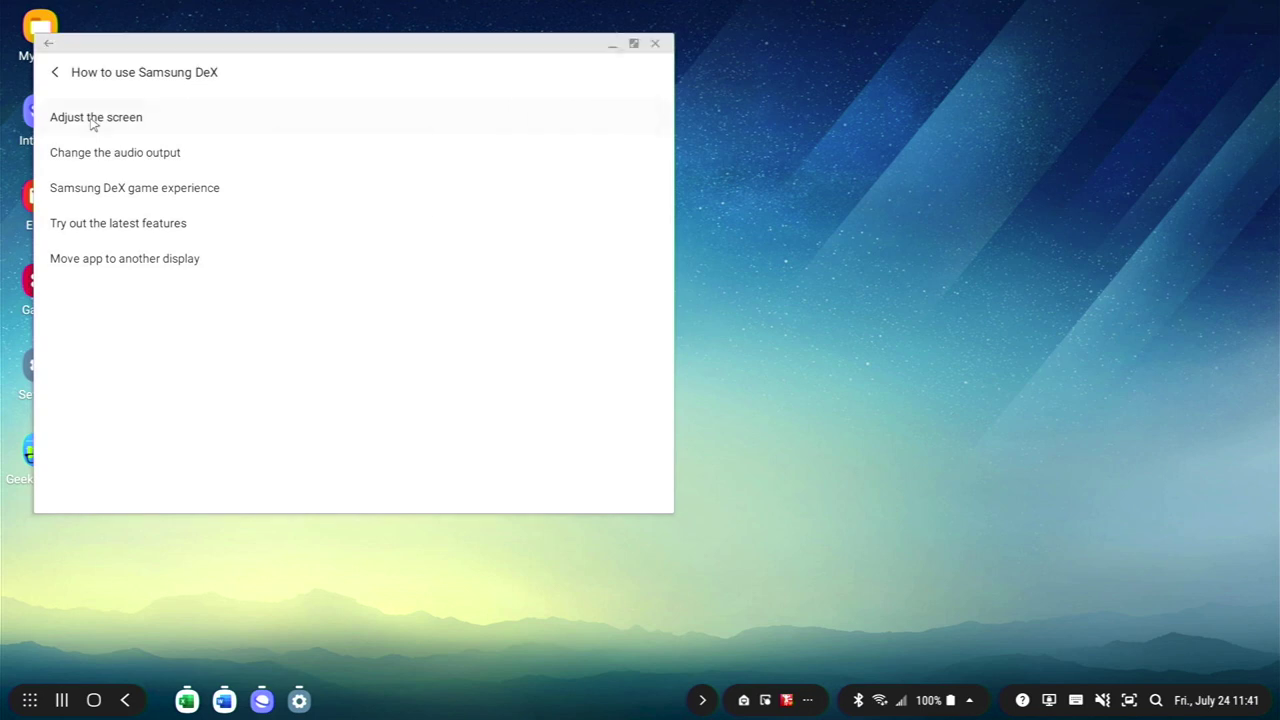
pyautogui.click(56, 76)
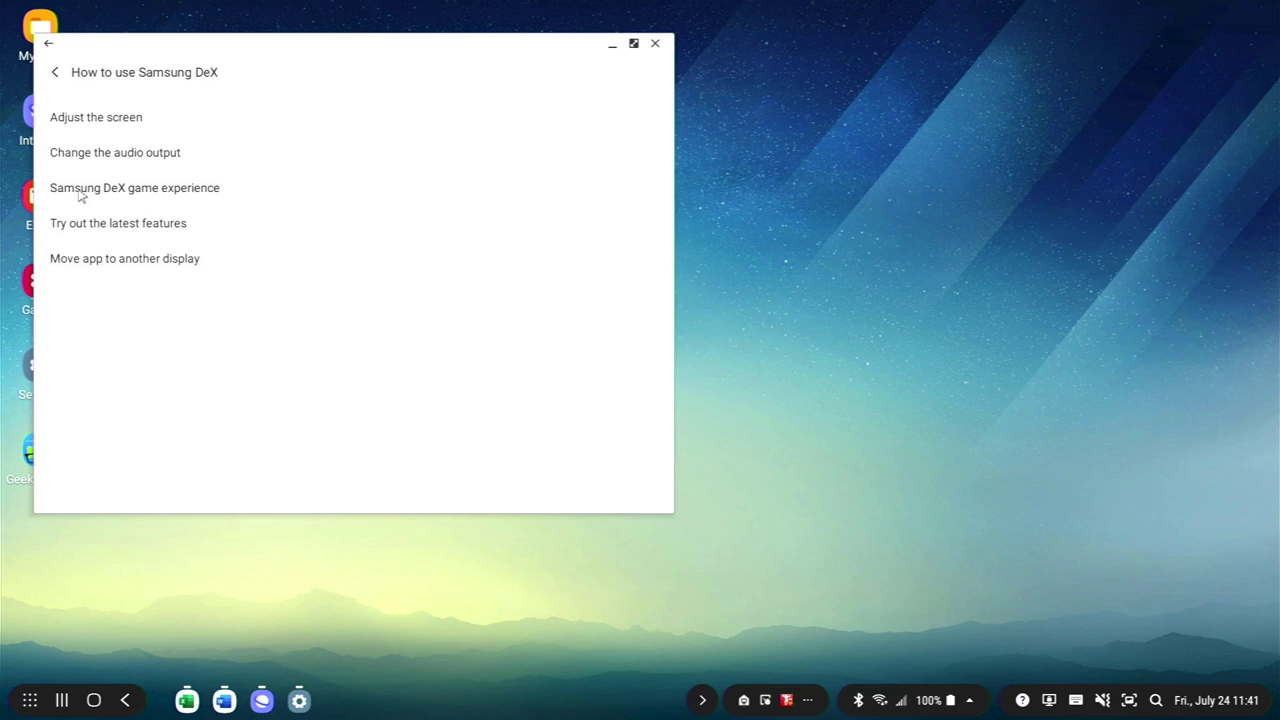
pyautogui.click(82, 194)
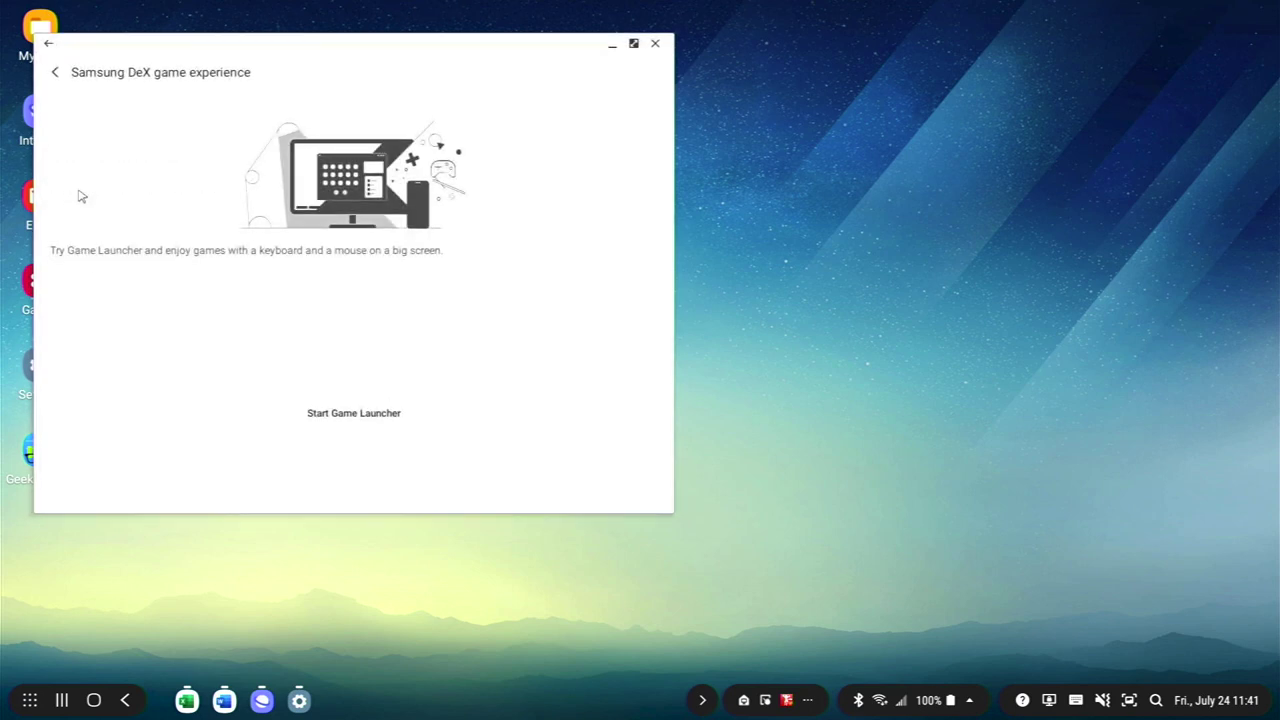
pyautogui.click(57, 75)
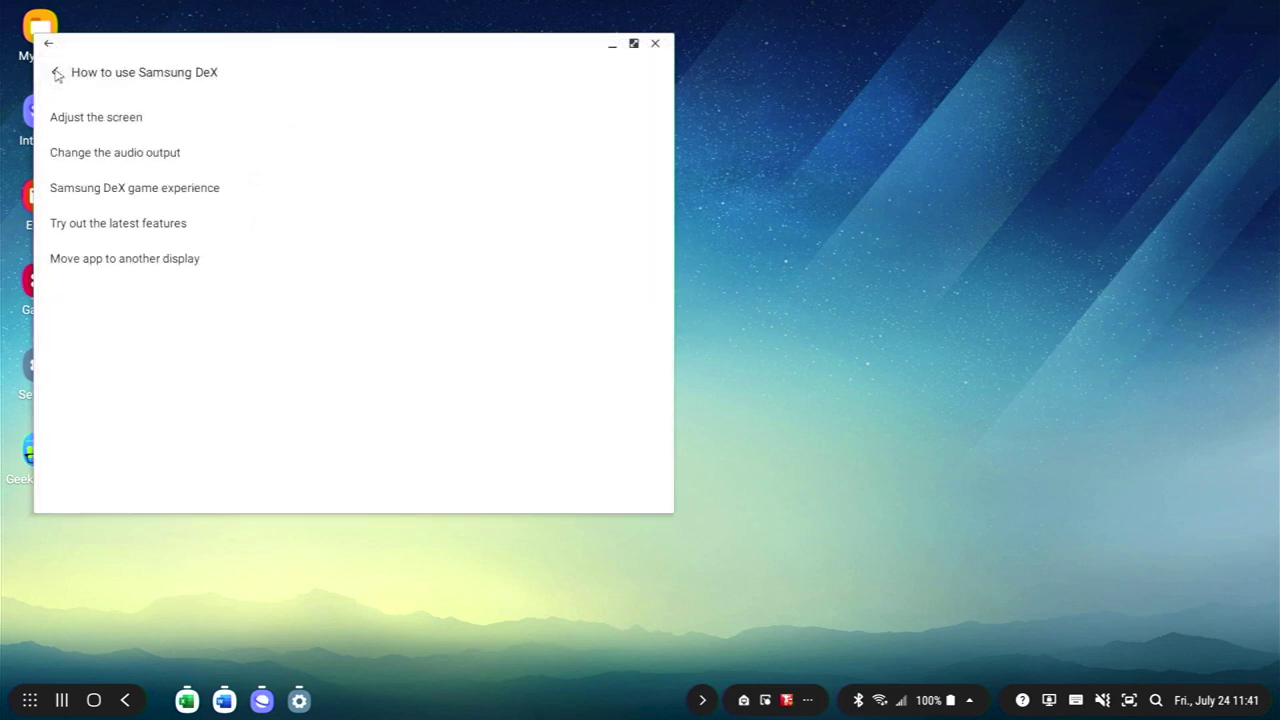
# - From the Samsung DeX game experience topic, follow Start Game Launcher to the Advanced features page
pyautogui.click(134, 191)
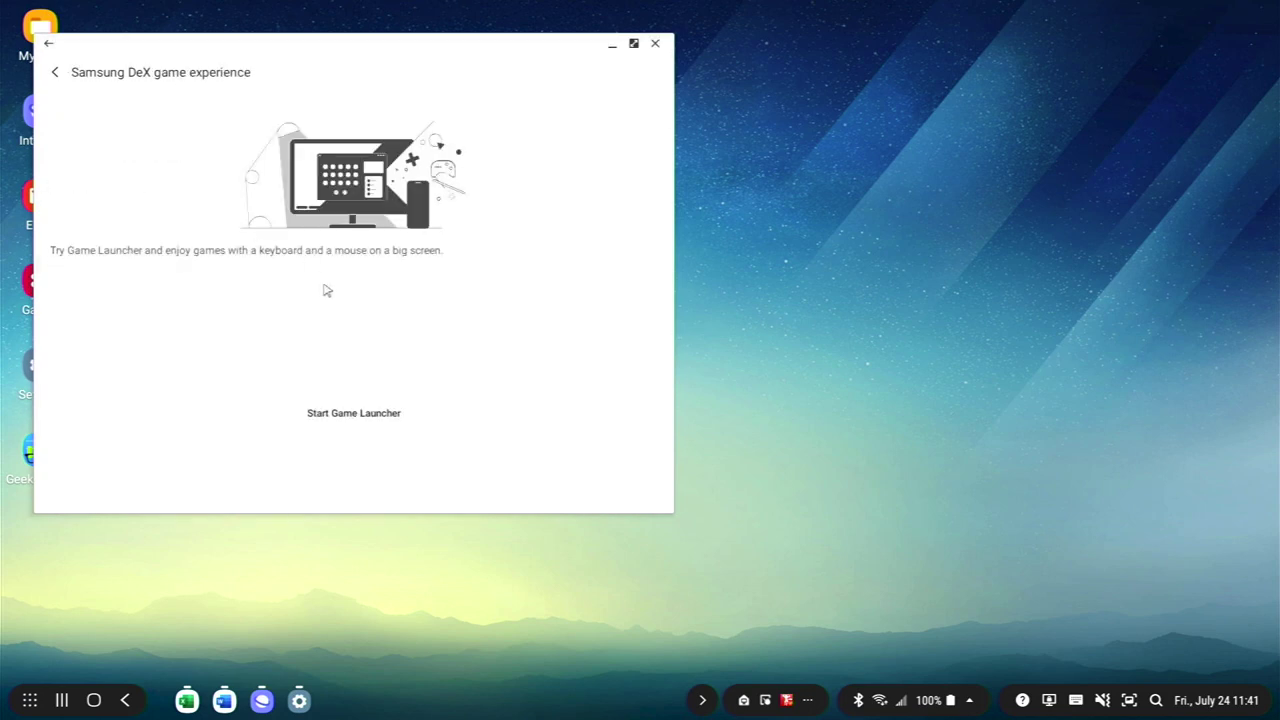
pyautogui.click(376, 421)
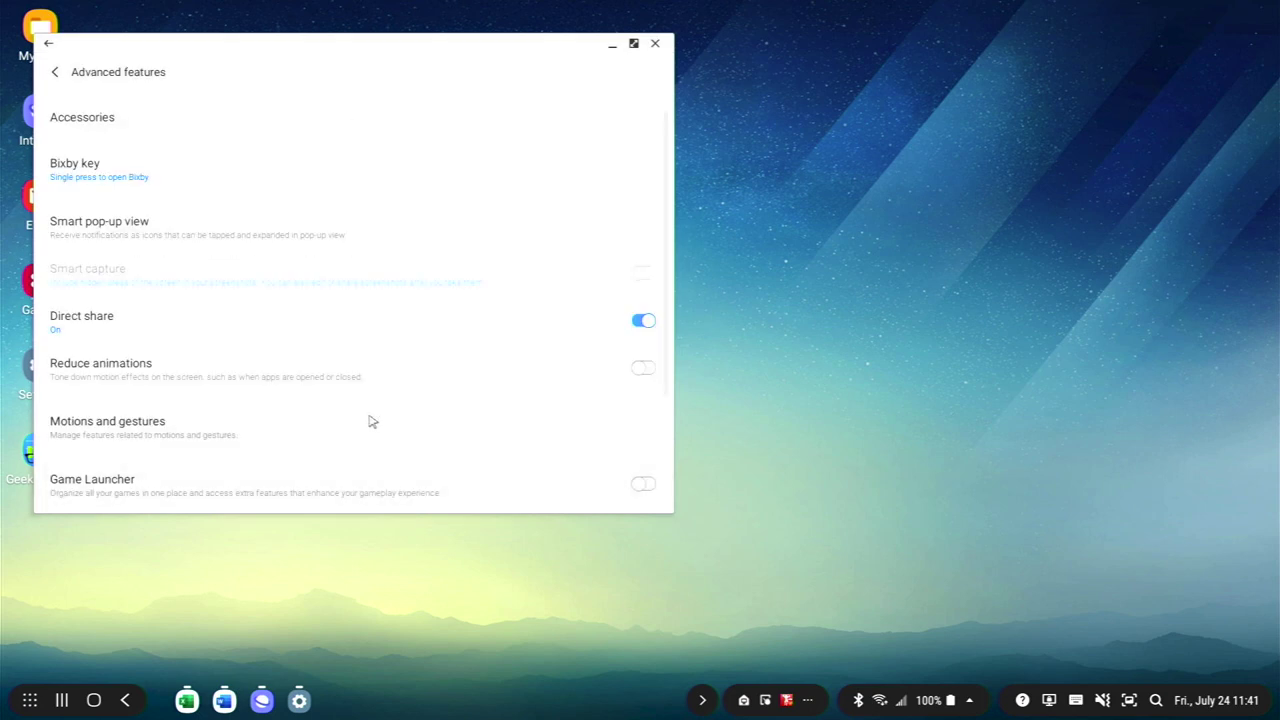
pyautogui.scroll(-2, 347, 364)
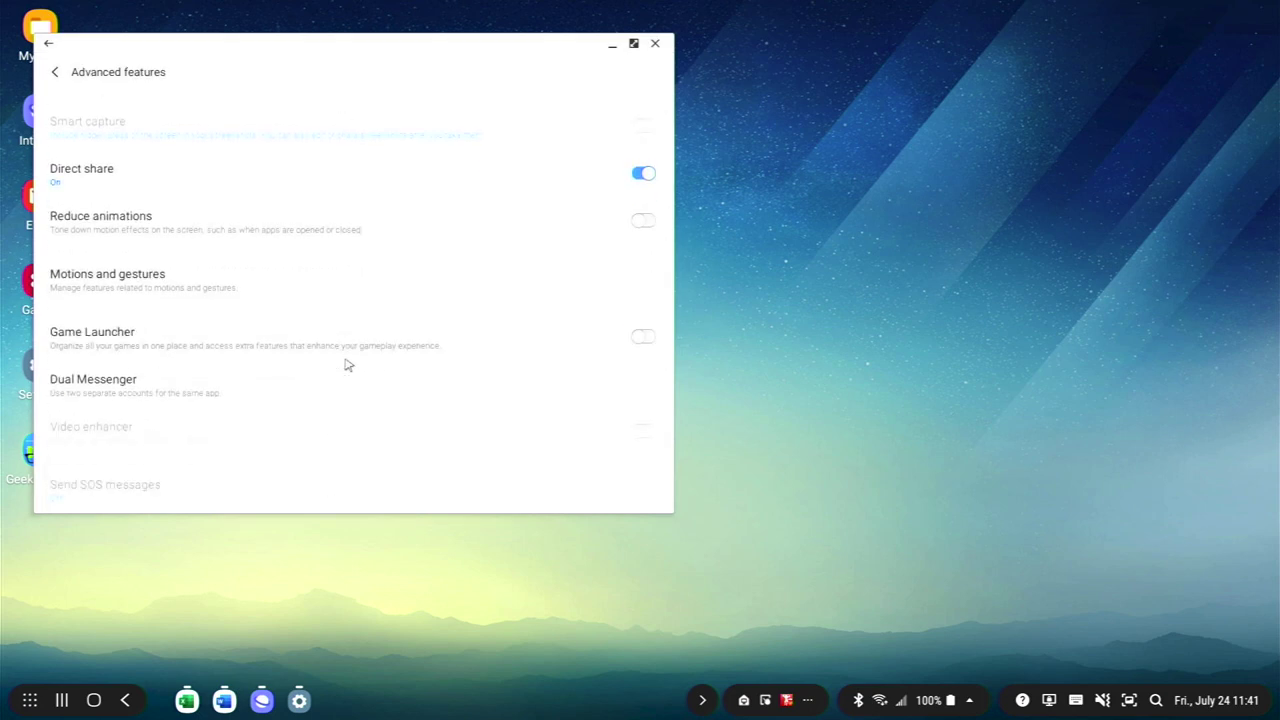
pyautogui.scroll(4, 347, 364)
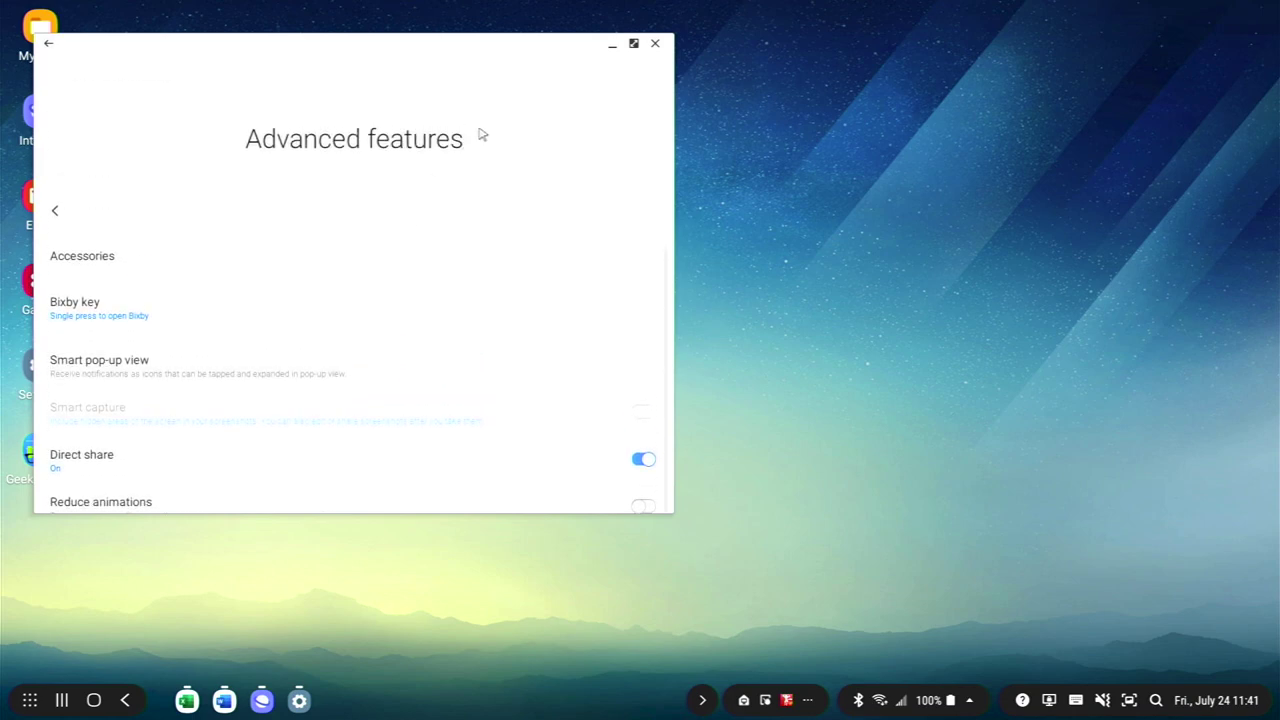
# - Close the Advanced features Settings window
pyautogui.click(655, 43)
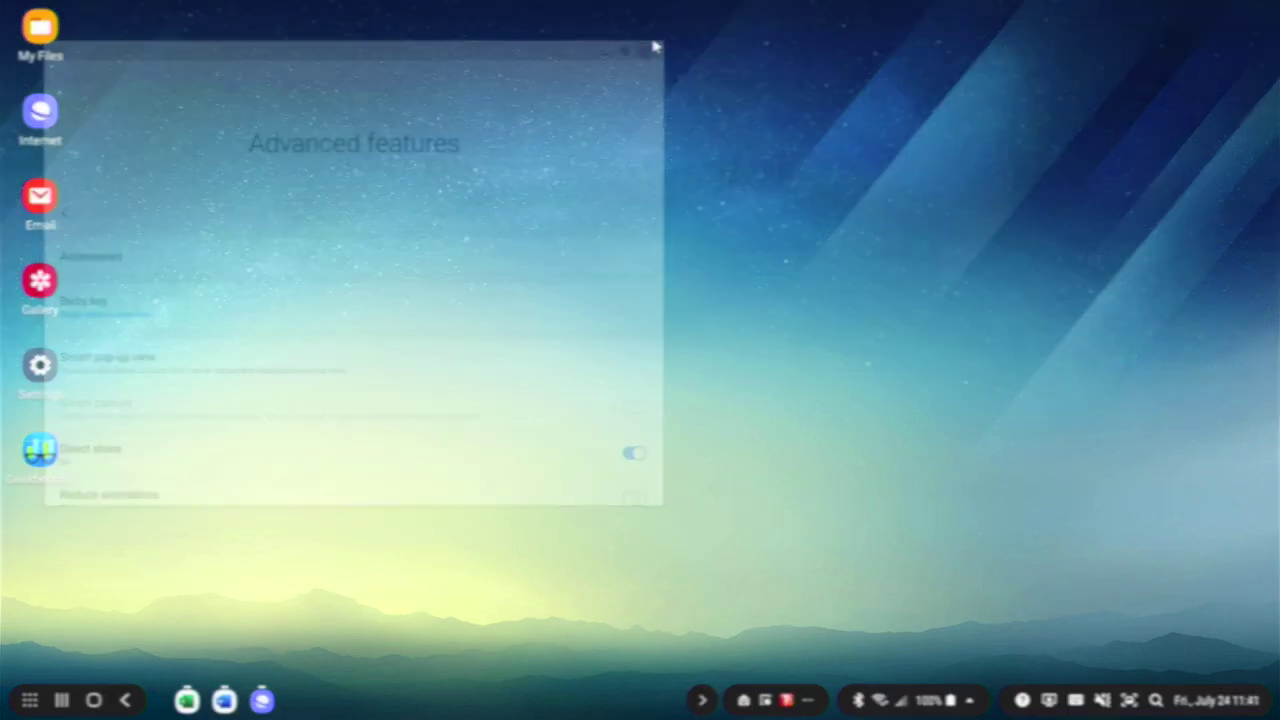